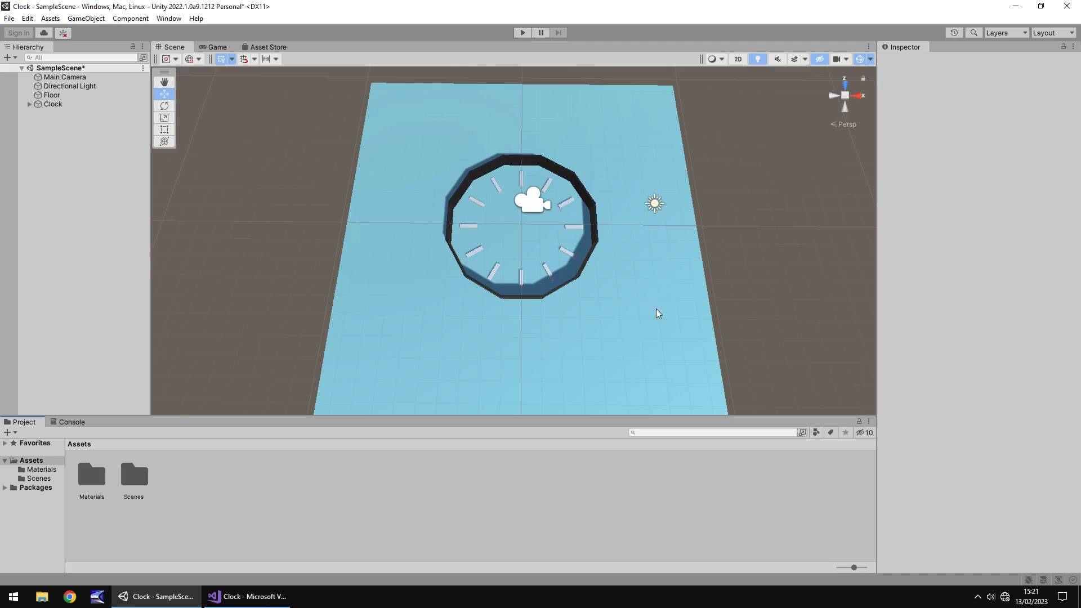
# Add a 3D cube object to the scene
pyautogui.scroll(3, 538, 235)
pyautogui.scroll(3, 539, 235)
pyautogui.moveTo(545, 238)
pyautogui.mouseDown(button='right')
pyautogui.moveTo(542, 227)
pyautogui.moveTo(539, 254)
pyautogui.moveTo(529, 246)
pyautogui.mouseUp(button='right')
pyautogui.scroll(-5, 529, 246)
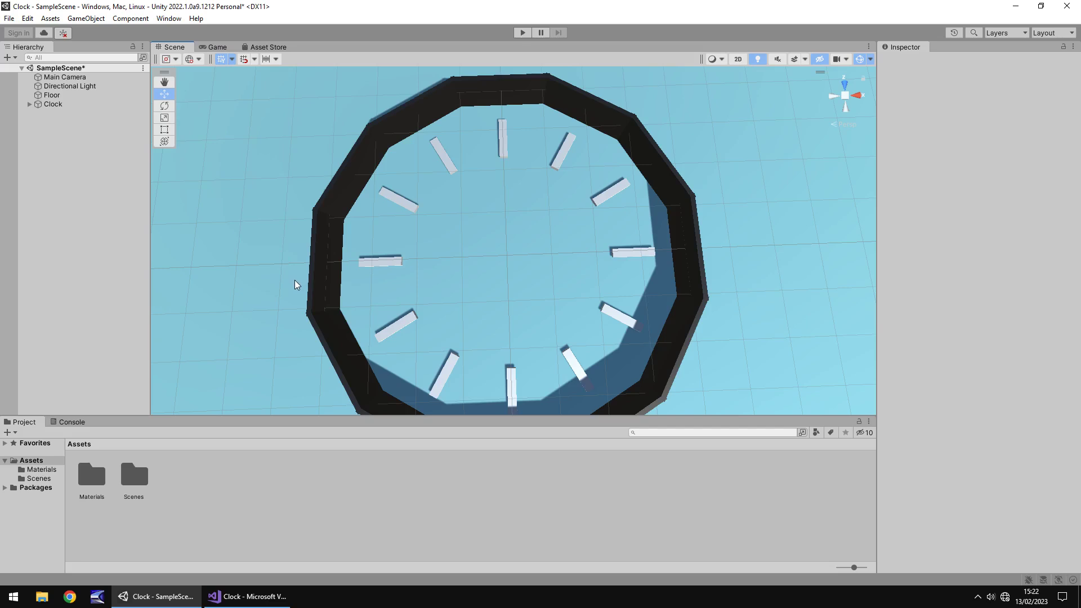
pyautogui.click(86, 18)
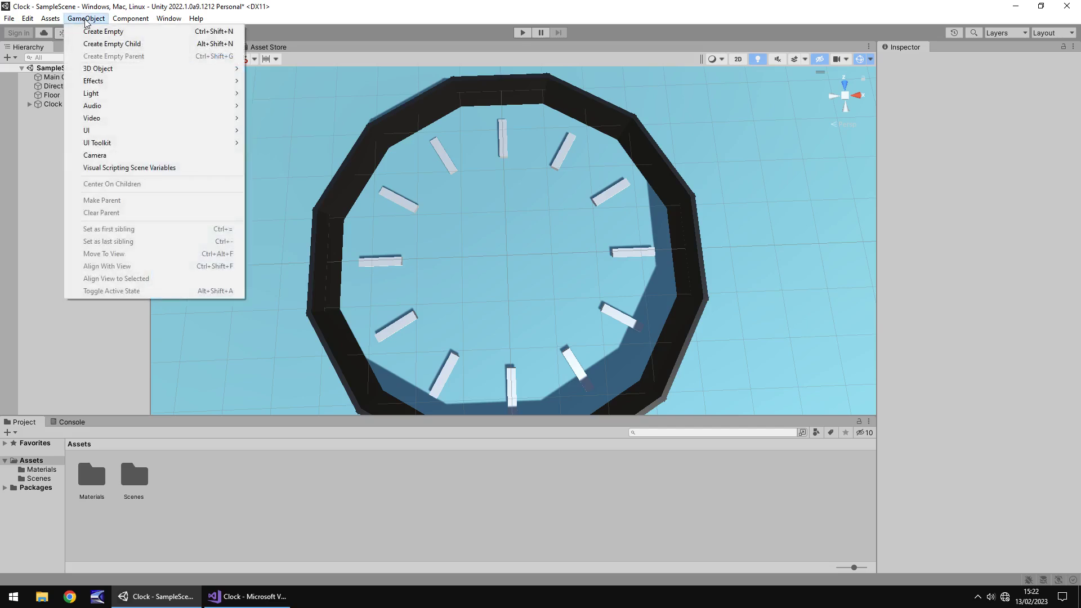
pyautogui.moveTo(130, 69)
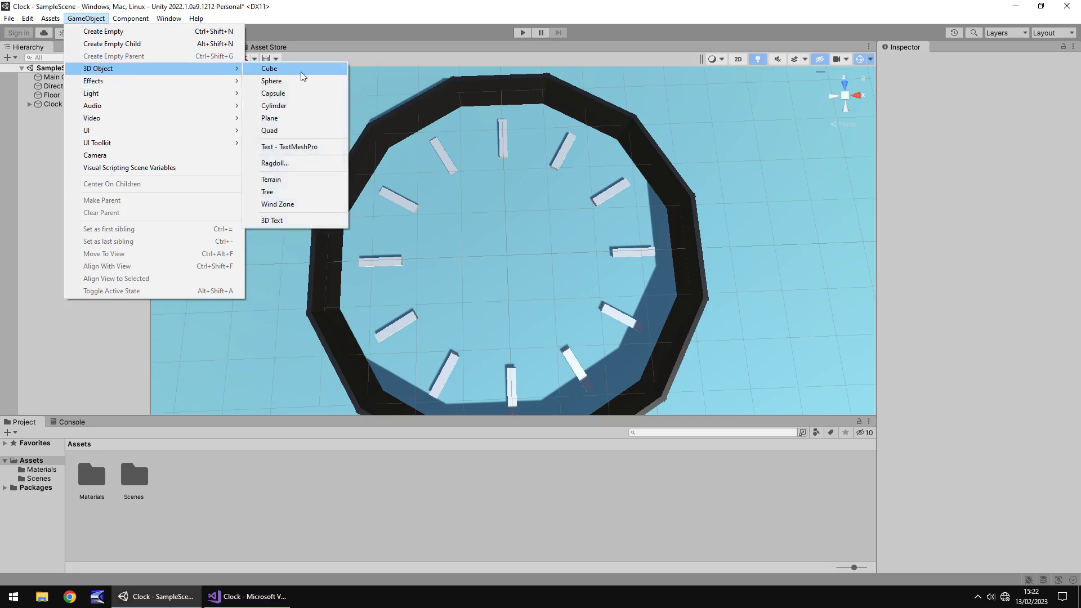
pyautogui.click(275, 68)
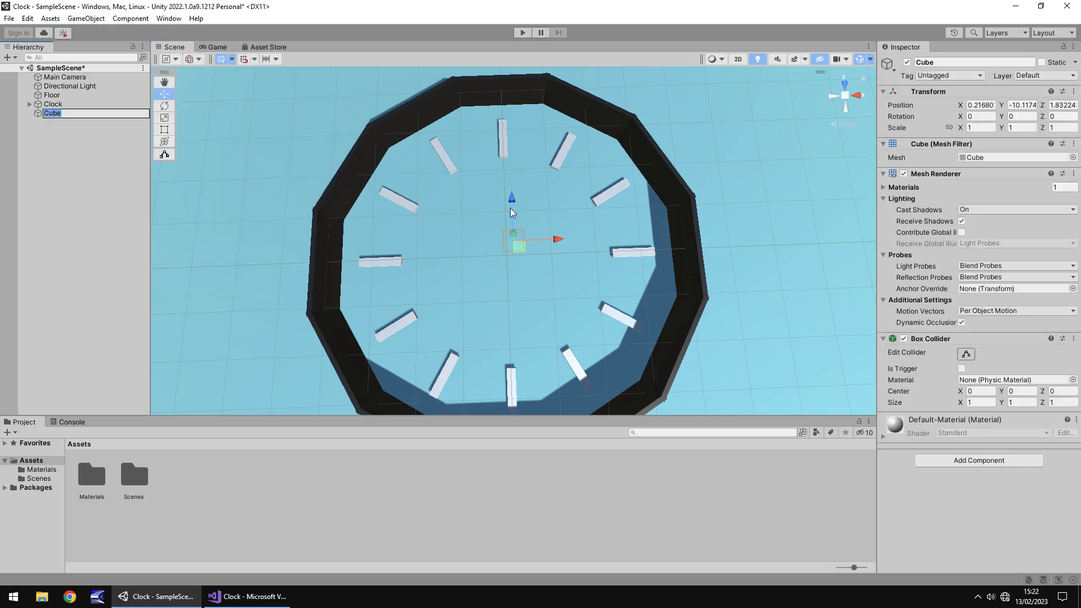
# Set the new cube's position to X 0, Y 0, Z 0, at the centre of the clock
pyautogui.click(984, 105)
pyautogui.write('0')
pyautogui.press('Tab')
pyautogui.write('0')
pyautogui.press('Tab')
pyautogui.write('0')
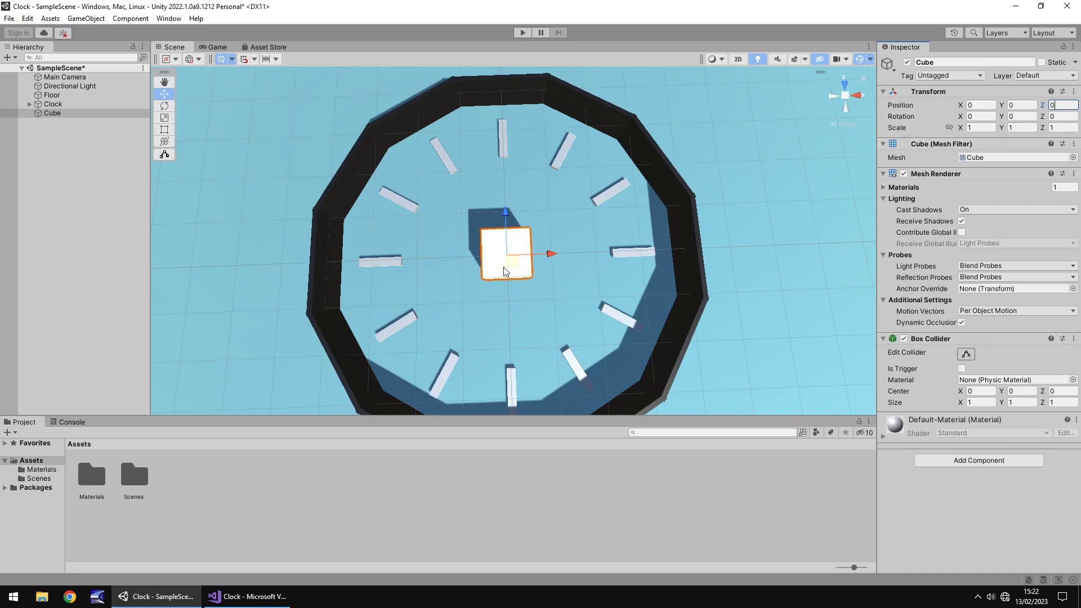
# Create a second cube as a child of the centre cube and name it MinHand
pyautogui.keyDown('alt'); pyautogui.moveTo(518, 260); pyautogui.dragTo(651, 188); pyautogui.keyUp('alt')
pyautogui.keyDown('alt'); pyautogui.moveTo(667, 140); pyautogui.dragTo(630, 204); pyautogui.keyUp('alt')
pyautogui.rightClick(54, 114)
pyautogui.moveTo(130, 273)
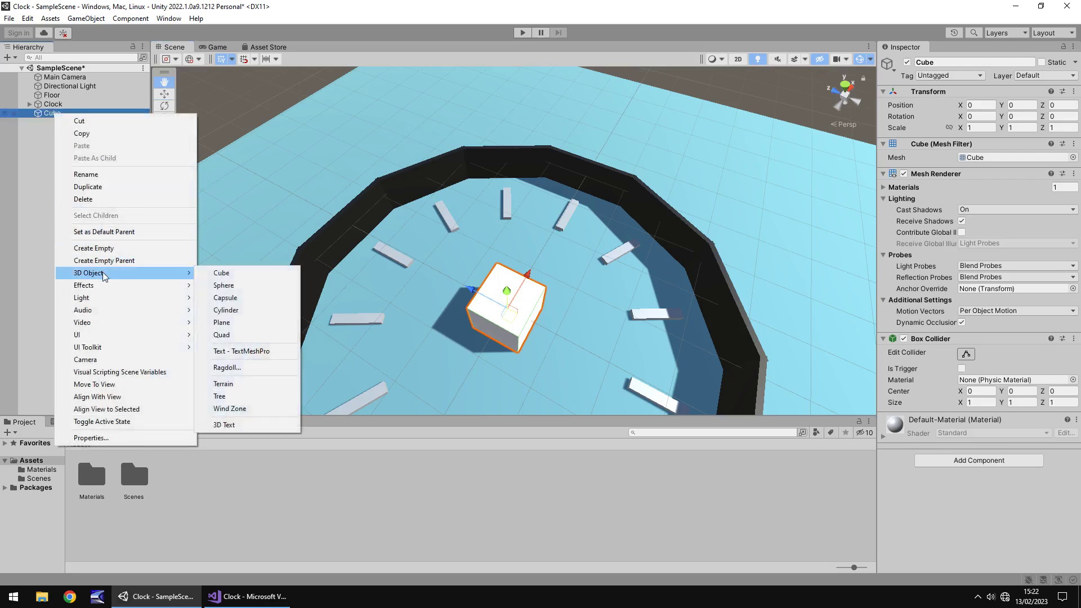
pyautogui.click(242, 274)
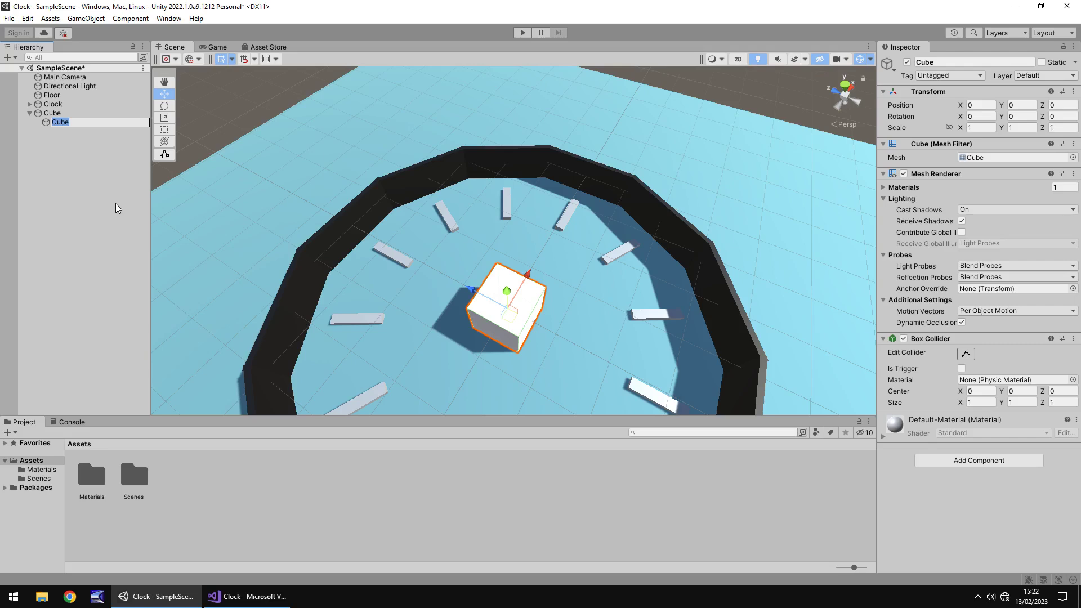
pyautogui.write('MinHand')
# Rename the parent cube of MinHand to MinRotate
pyautogui.click(61, 115)
pyautogui.click(61, 115)
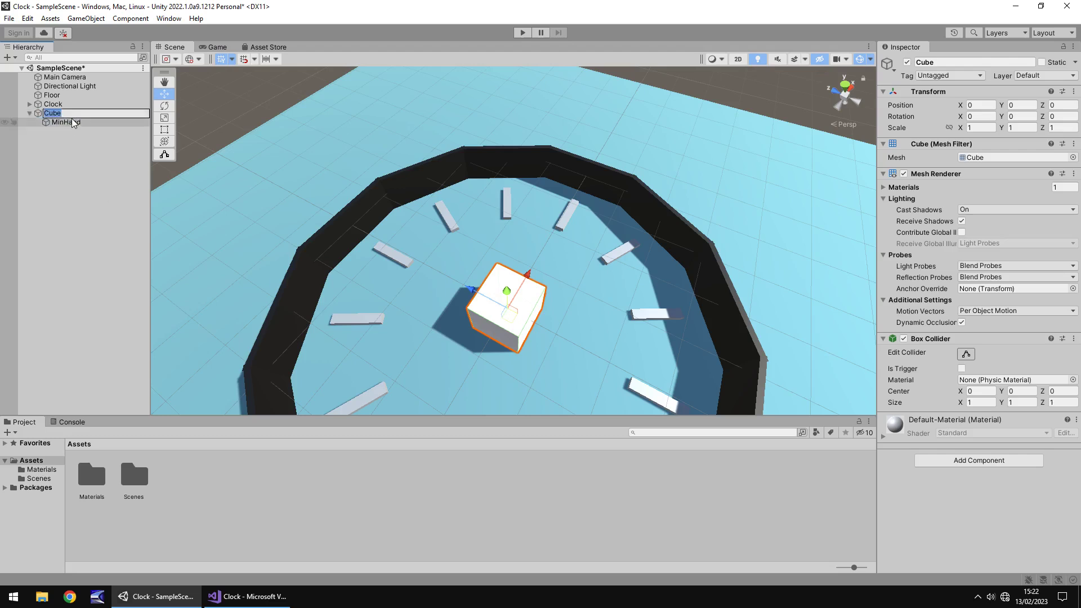
pyautogui.write('MinRotate')
pyautogui.press('Return')
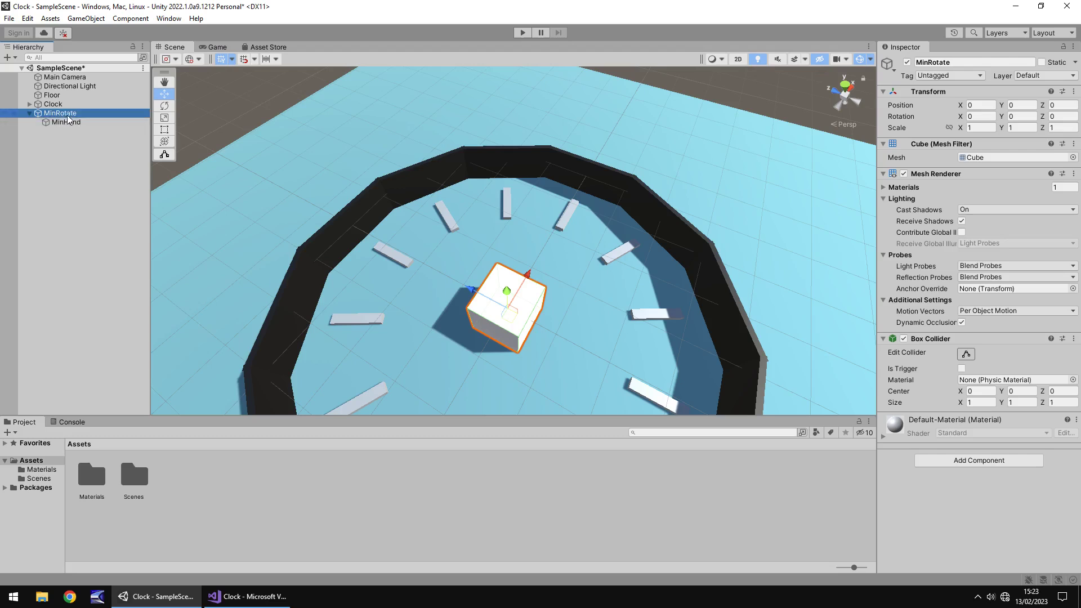
# Try a Z scale of 3.73 on the MinHand cube
pyautogui.click(78, 123)
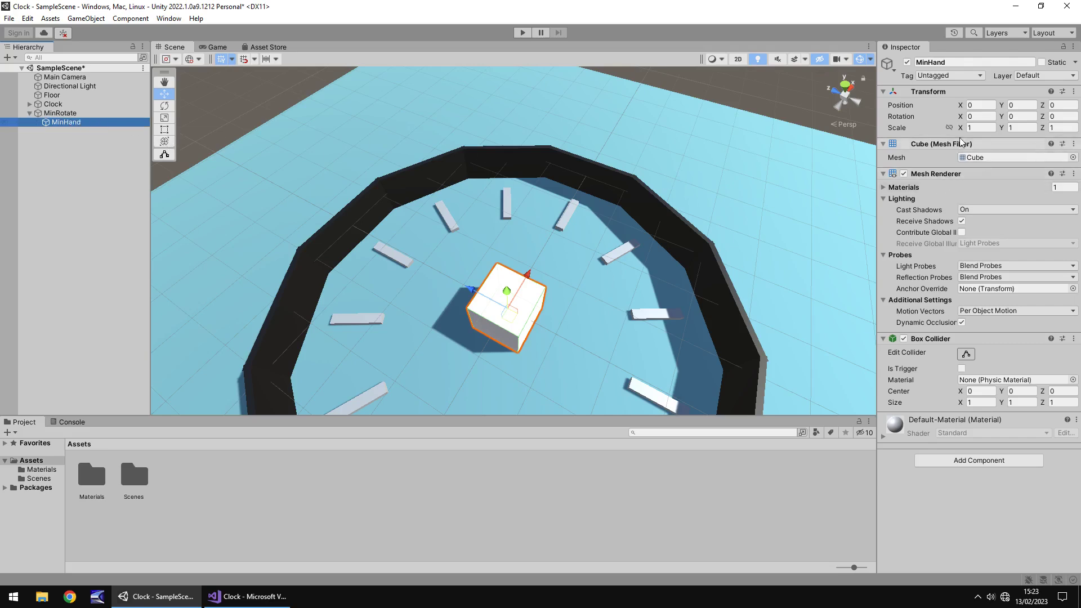
pyautogui.click(1061, 127)
pyautogui.write('3.73')
pyautogui.press('Return')
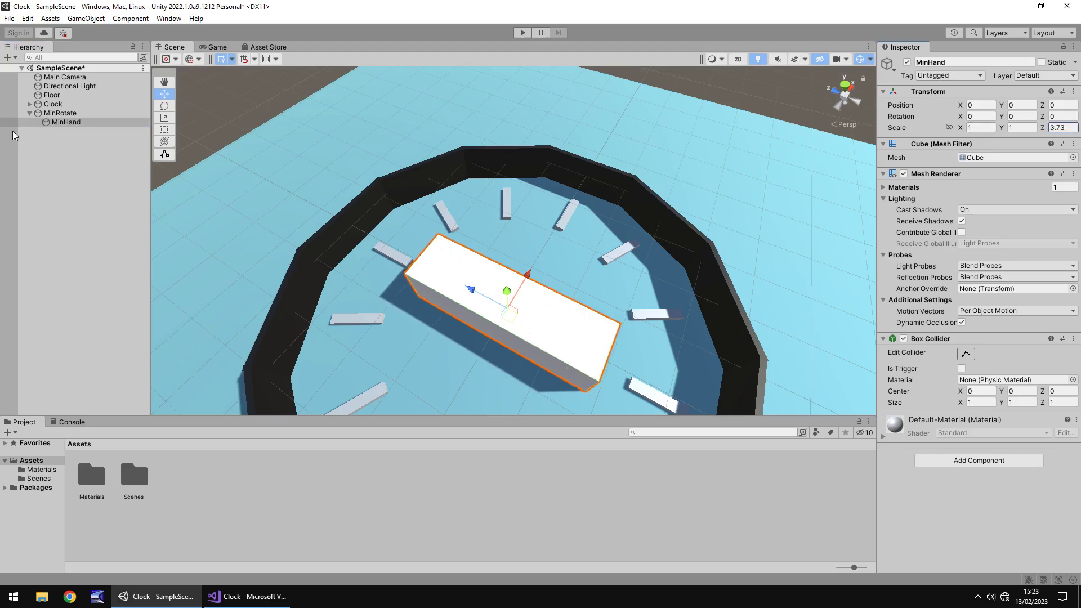
pyautogui.hotkey('ctrl', 'z')
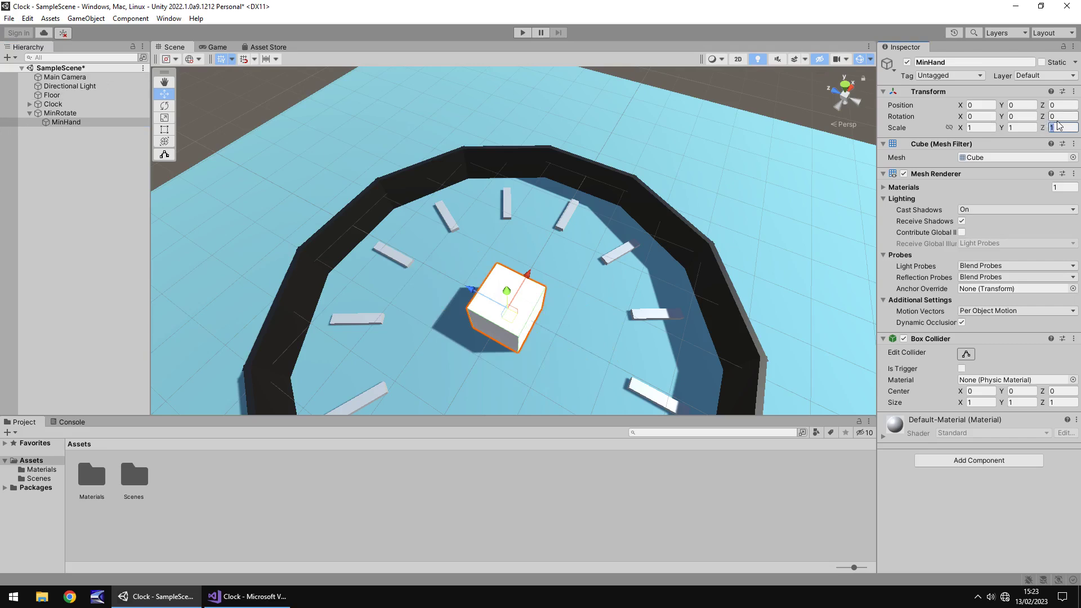
# Scale MinHand to X 0.1, Y 0.1, Z 3 and move it along Z to position 1.5
pyautogui.write('3')
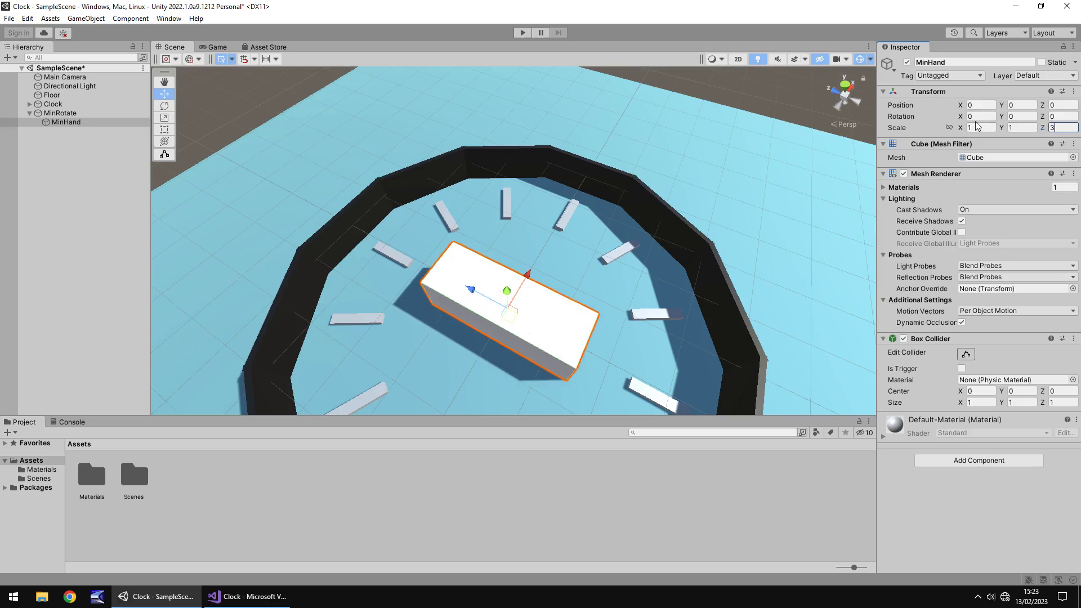
pyautogui.click(977, 126)
pyautogui.write('.1')
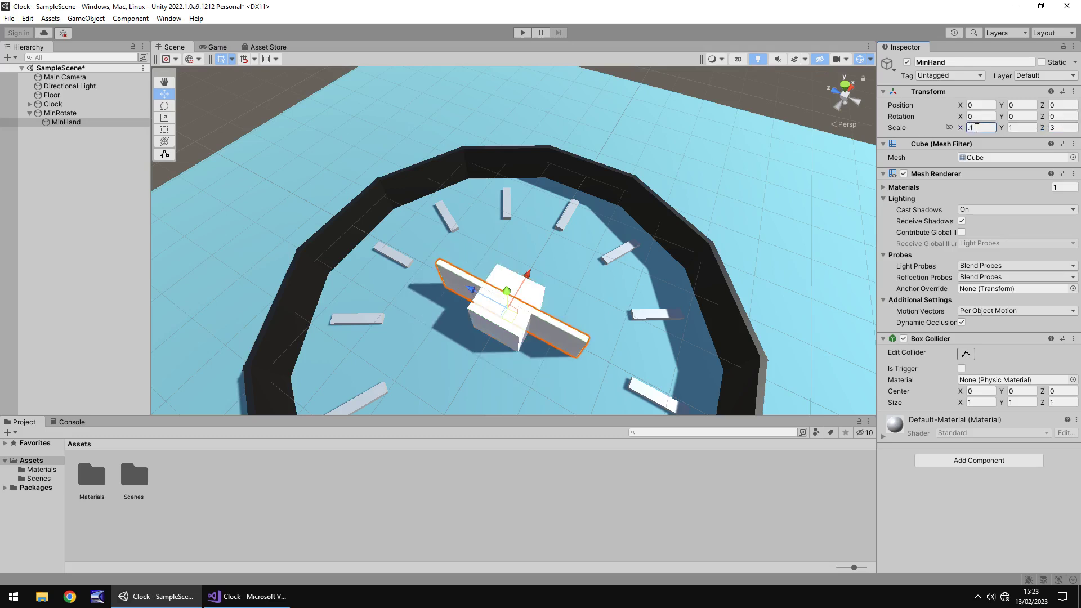
pyautogui.press('Tab')
pyautogui.write('.1')
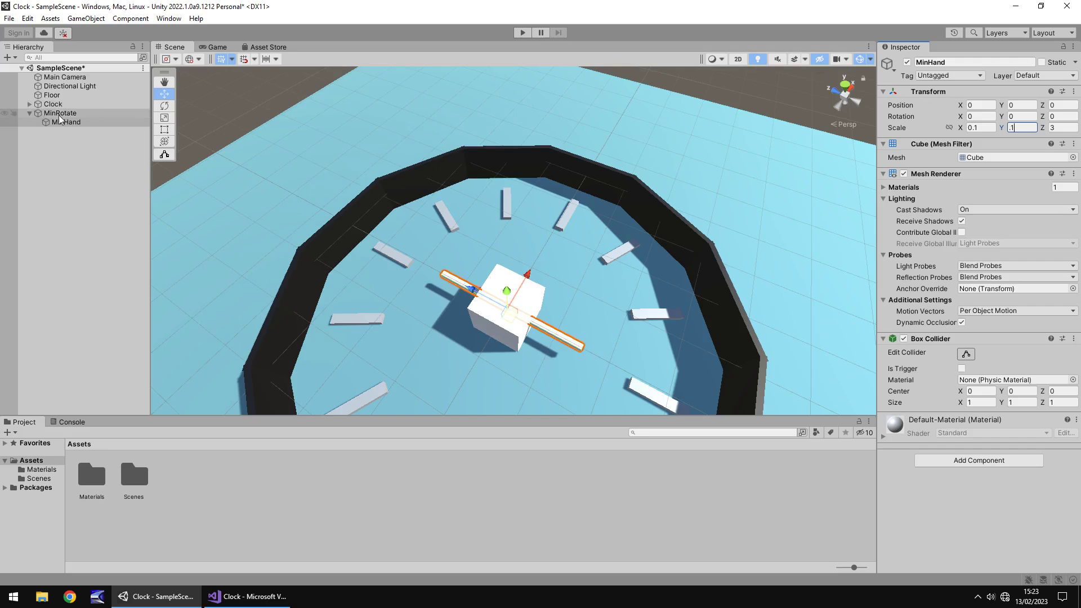
pyautogui.moveTo(472, 294); pyautogui.dragTo(544, 322)
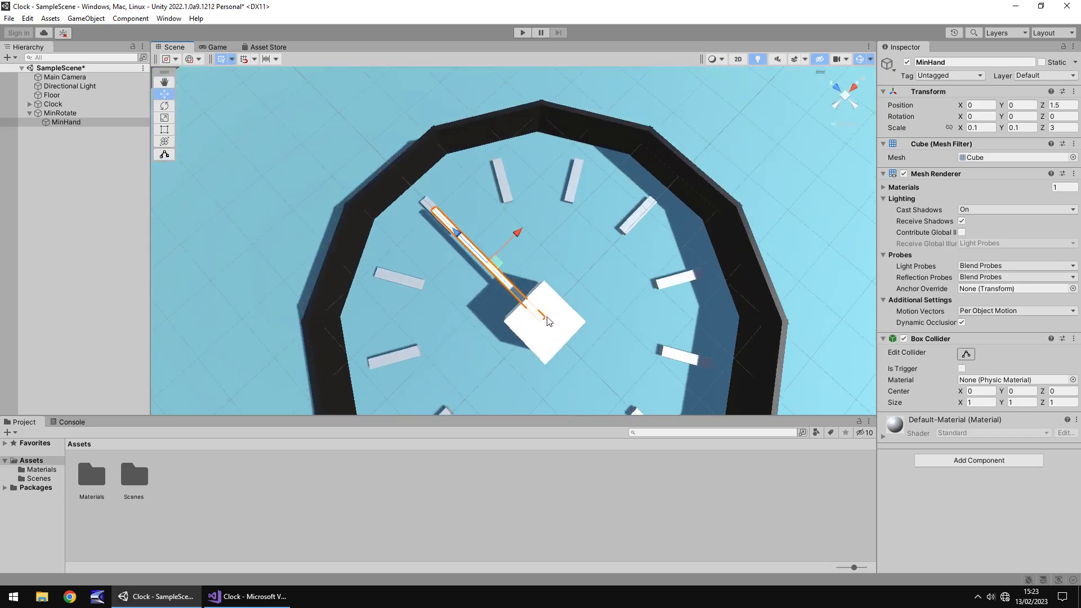
# Try rotating MinRotate about its Y axis to swing the minute hand, and undo the rotation
pyautogui.click(60, 113)
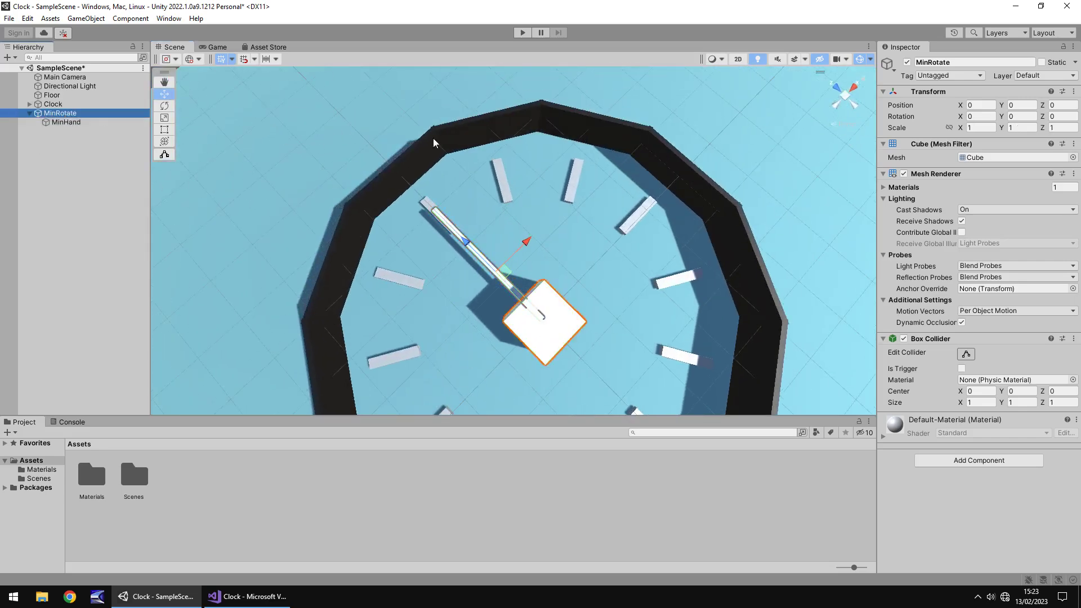
pyautogui.click(1016, 117)
pyautogui.moveTo(1002, 116); pyautogui.dragTo(1005, 236)
pyautogui.hotkey('ctrl', 'z')
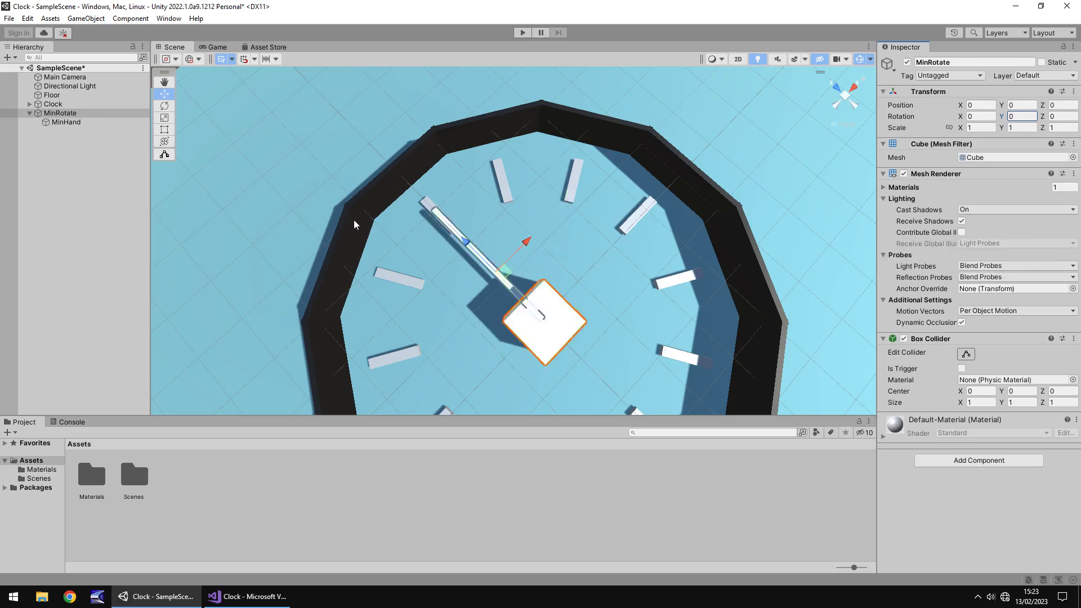
# Hide the MinRotate cube by disabling its Mesh Renderer and apply the black material to MinHand
pyautogui.click(903, 174)
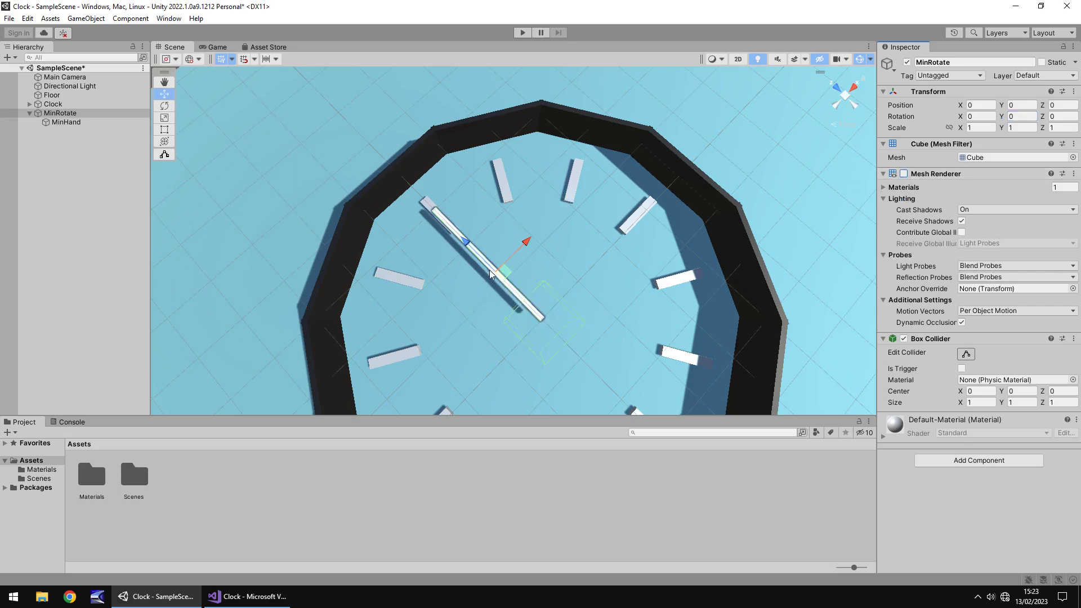
pyautogui.scroll(3, 560, 302)
pyautogui.keyDown('alt'); pyautogui.moveTo(601, 212); pyautogui.dragTo(534, 147); pyautogui.keyUp('alt')
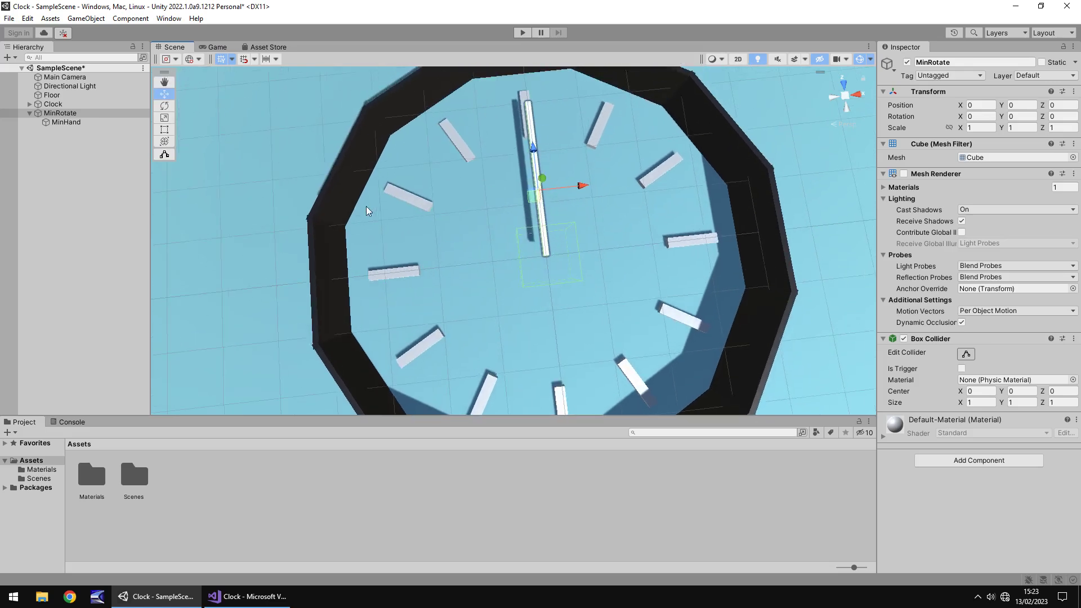
pyautogui.click(52, 470)
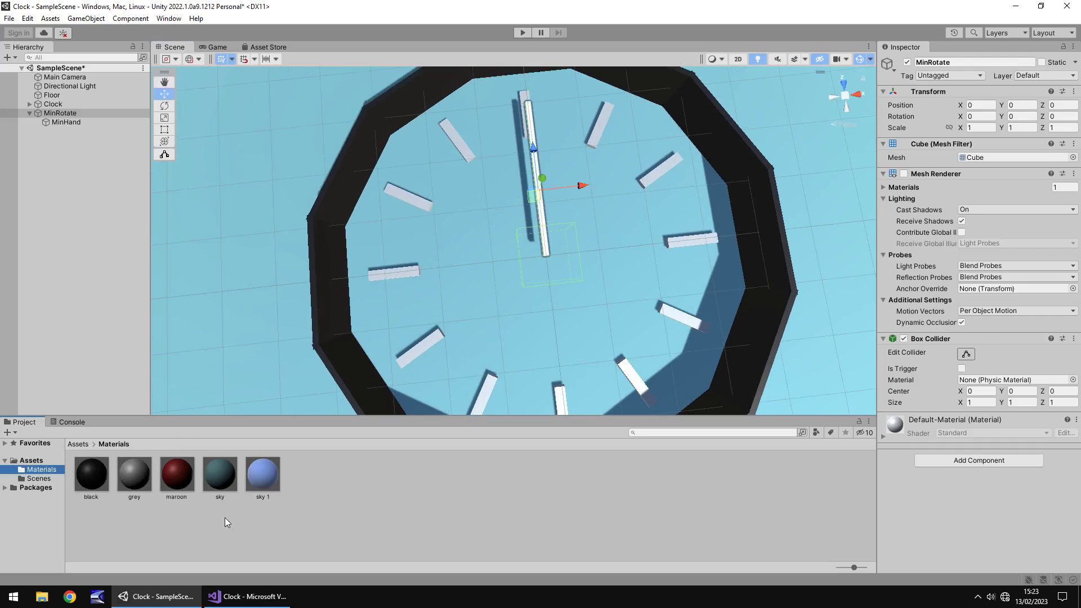
pyautogui.moveTo(89, 485); pyautogui.dragTo(65, 122)
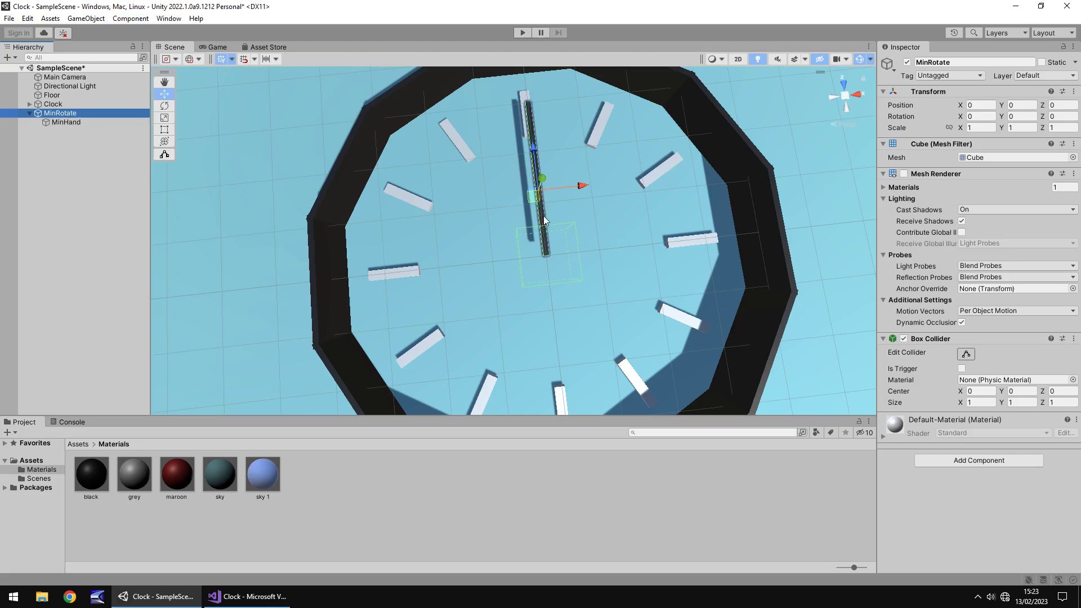
# Duplicate MinRotate with its child and rename the copy HourRotate
pyautogui.click(66, 115)
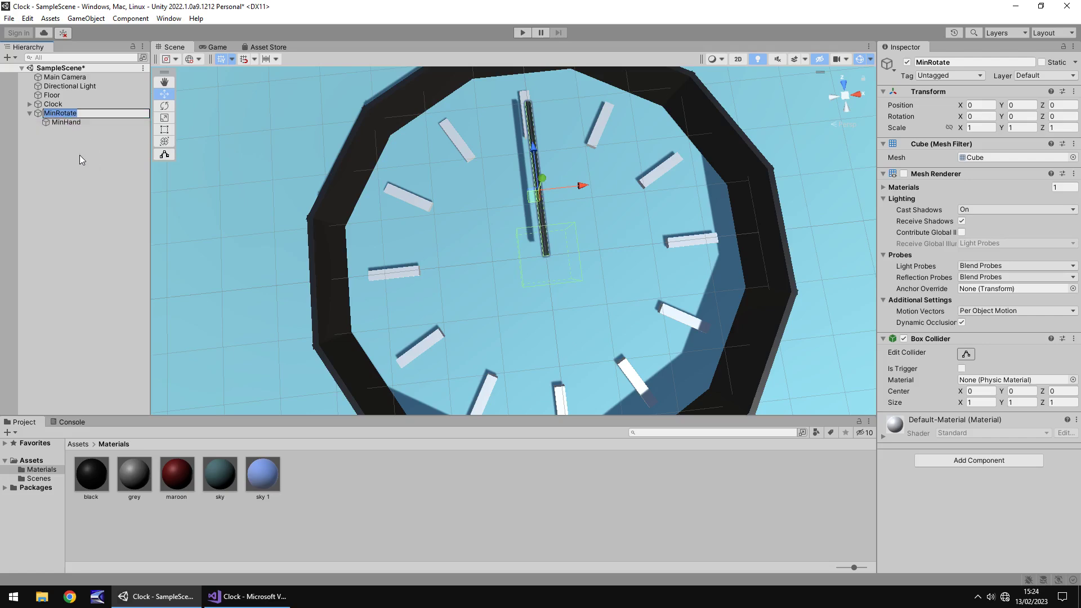
pyautogui.click(77, 155)
pyautogui.click(67, 113)
pyautogui.hotkey('ctrl', 'd')
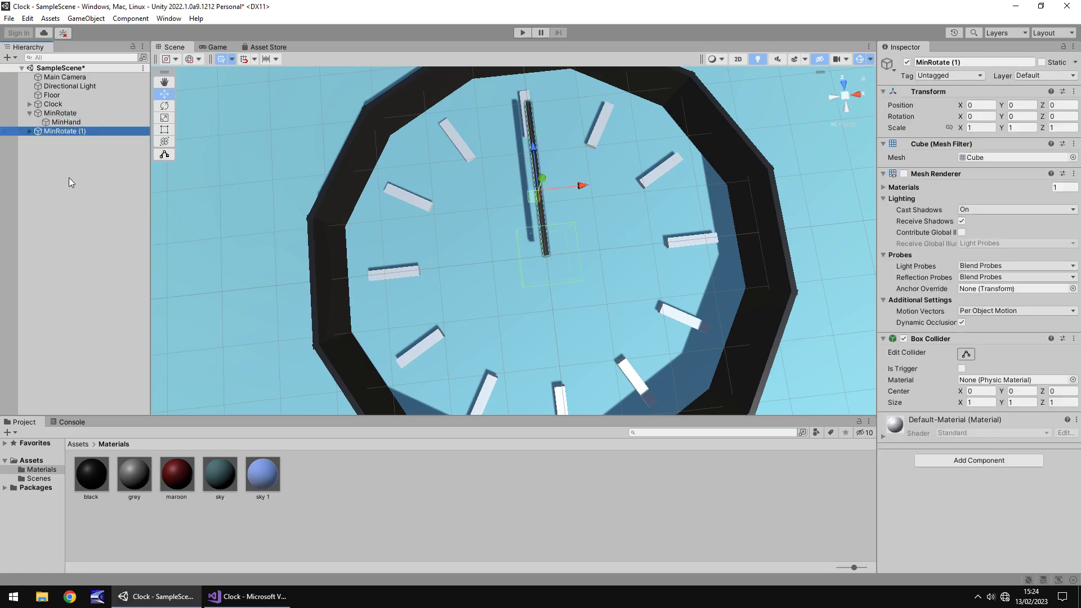
pyautogui.press('F2')
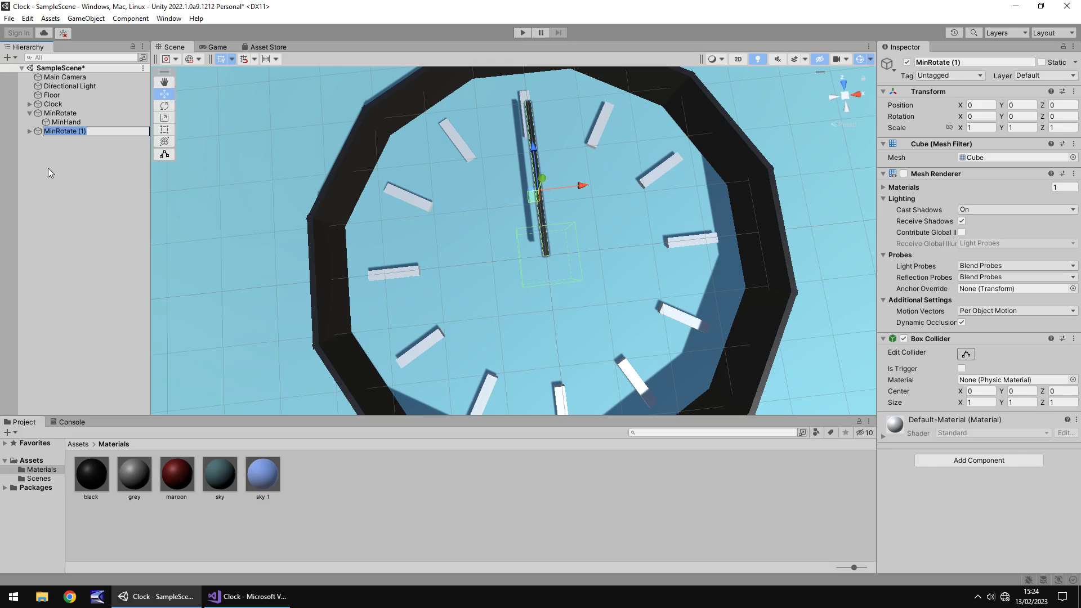
pyautogui.write('HourRotate')
pyautogui.press('Return')
# Rename the MinHand child under HourRotate to HourHand
pyautogui.click(30, 131)
pyautogui.click(56, 139)
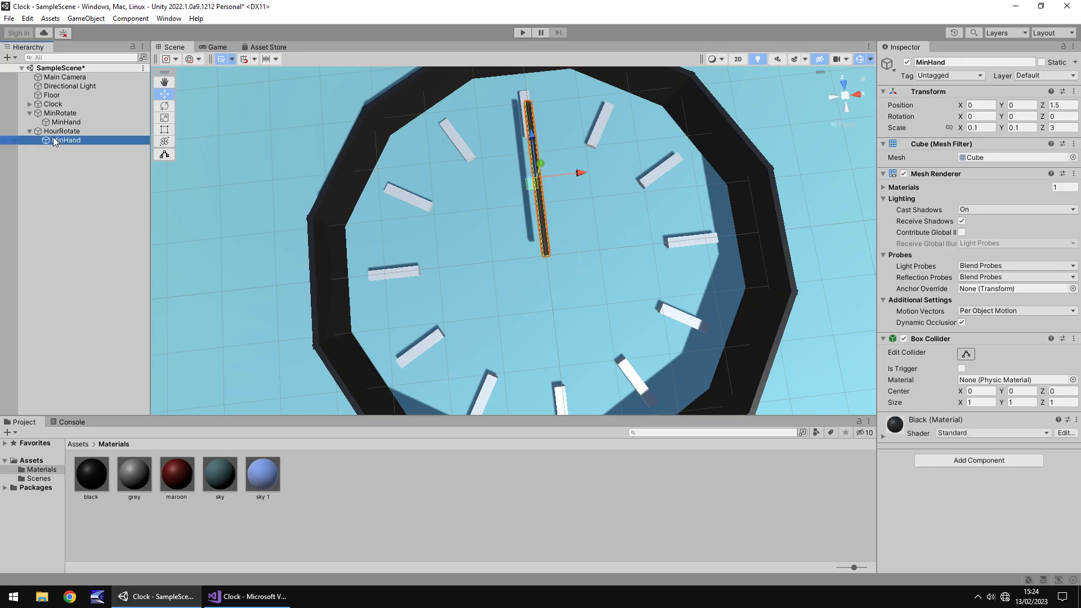
pyautogui.press('F2')
pyautogui.click(61, 140)
pyautogui.press('BackSpace')
pyautogui.press('BackSpace')
pyautogui.press('BackSpace')
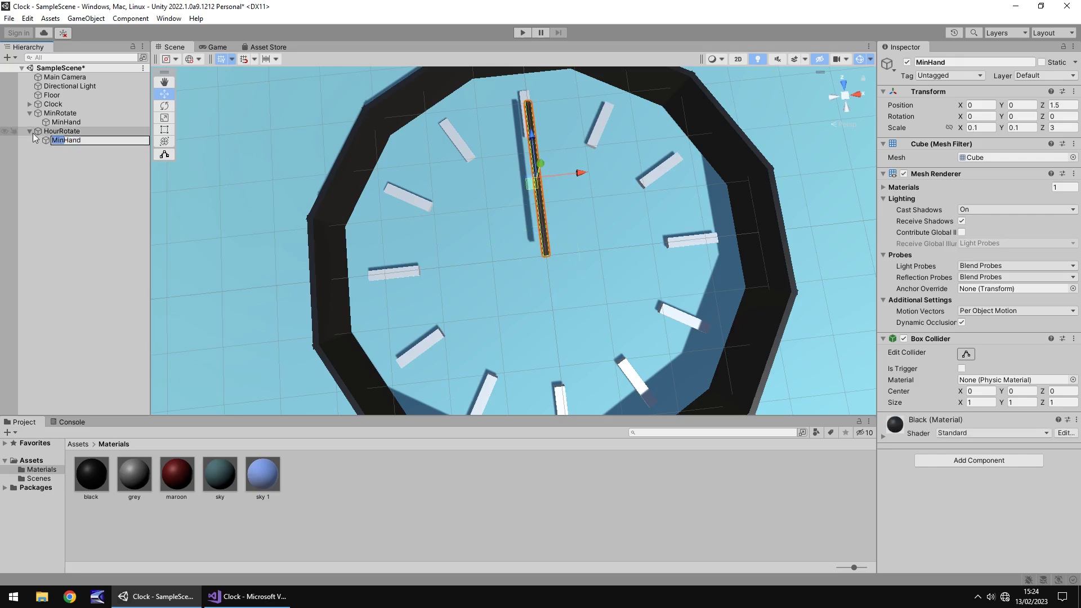
pyautogui.write('Ho')
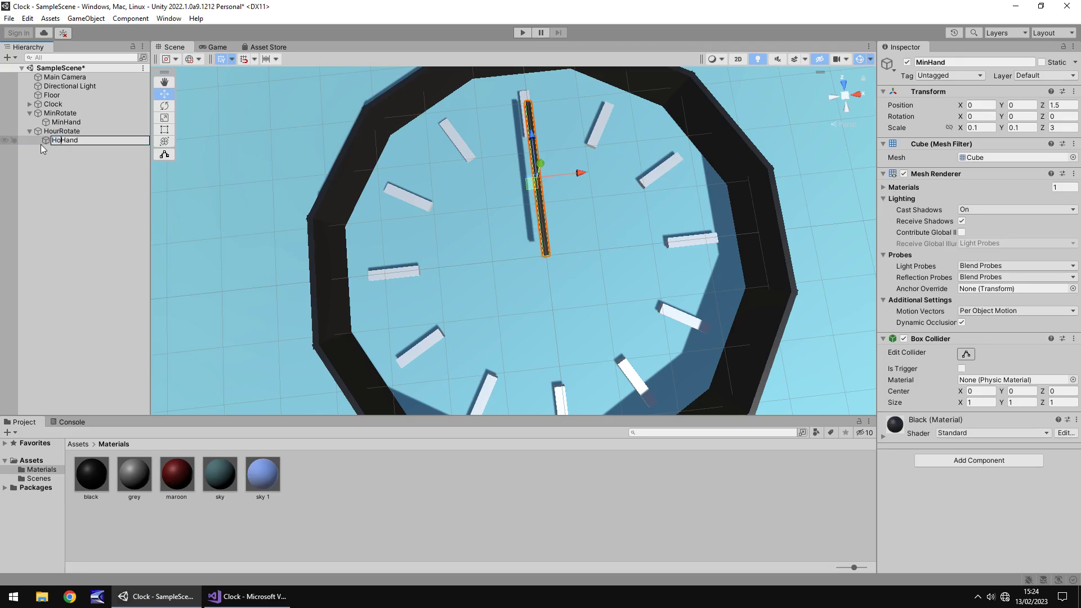
pyautogui.write('ur')
pyautogui.press('Return')
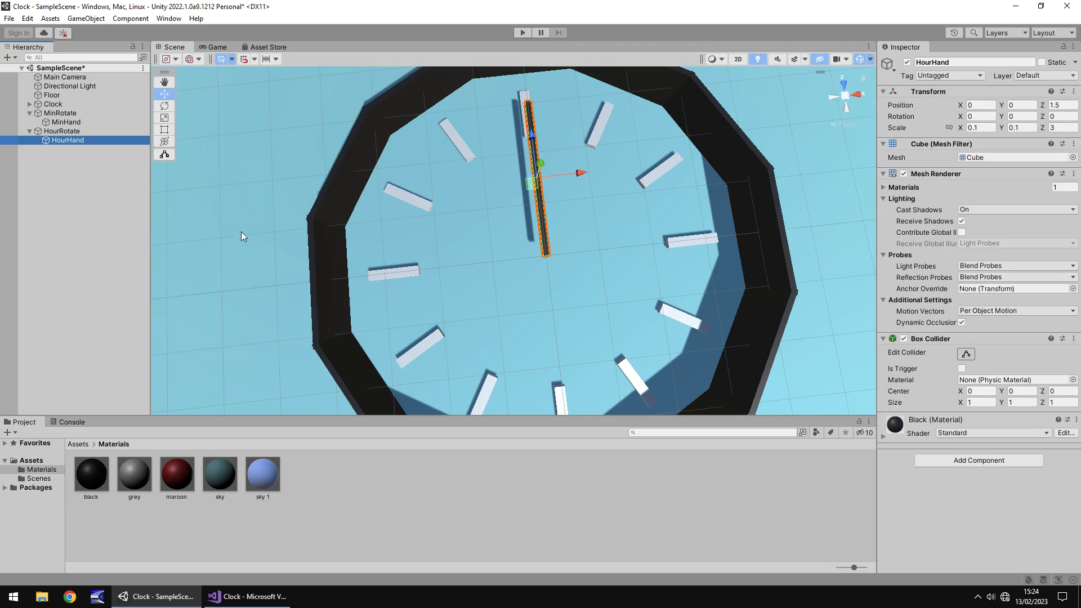
# Lower HourRotate along the Y axis to position -0.25, beneath the minute hand
pyautogui.keyDown('alt'); pyautogui.moveTo(241, 231); pyautogui.dragTo(504, 197); pyautogui.keyUp('alt')
pyautogui.scroll(-3, 503, 197)
pyautogui.scroll(6, 527, 193)
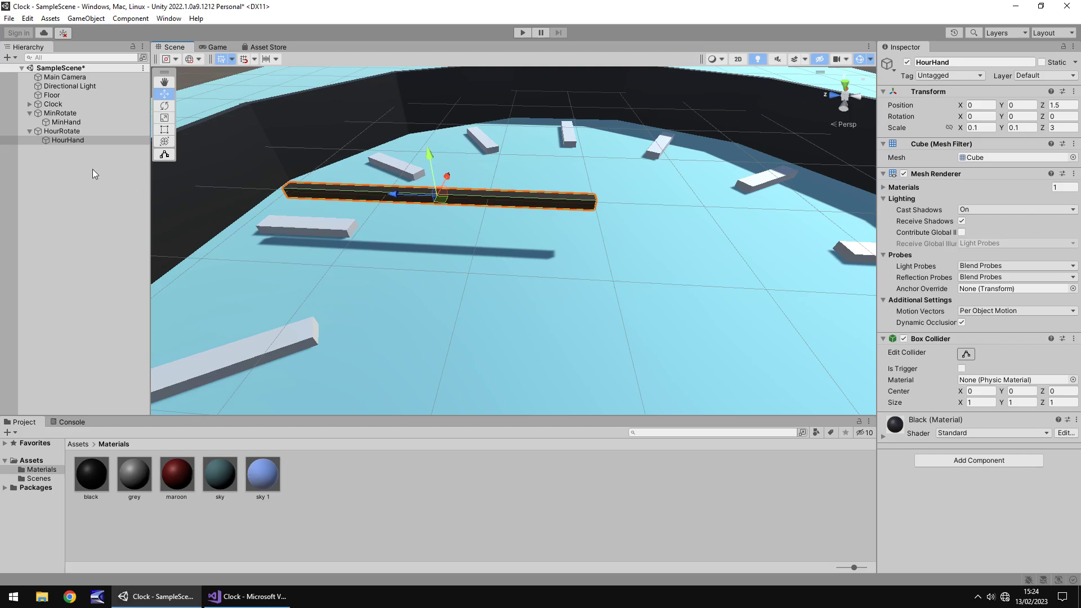
pyautogui.click(72, 131)
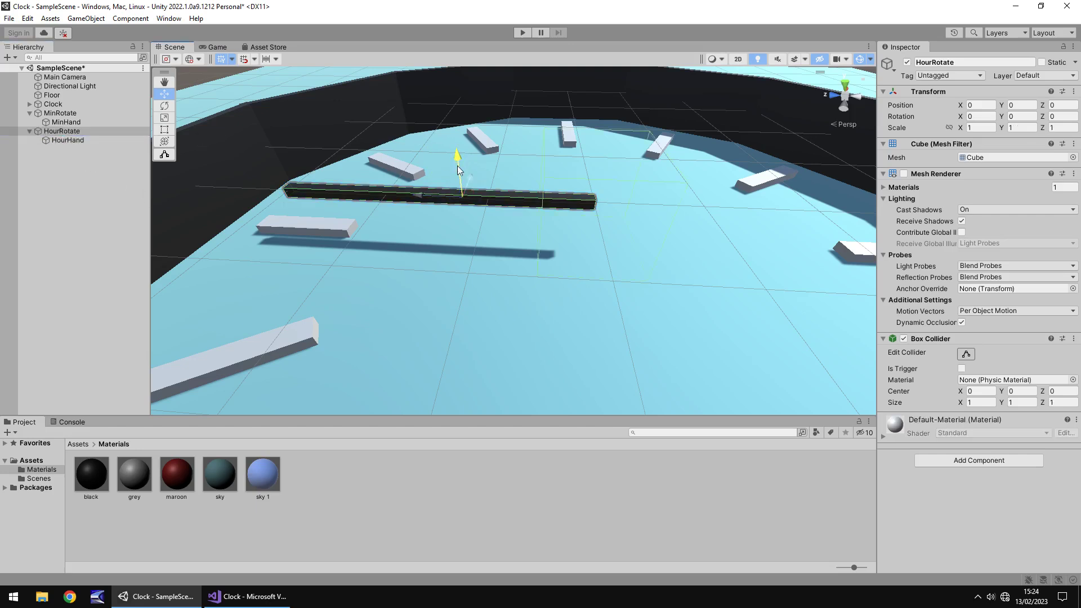
pyautogui.moveTo(457, 154); pyautogui.dragTo(457, 167)
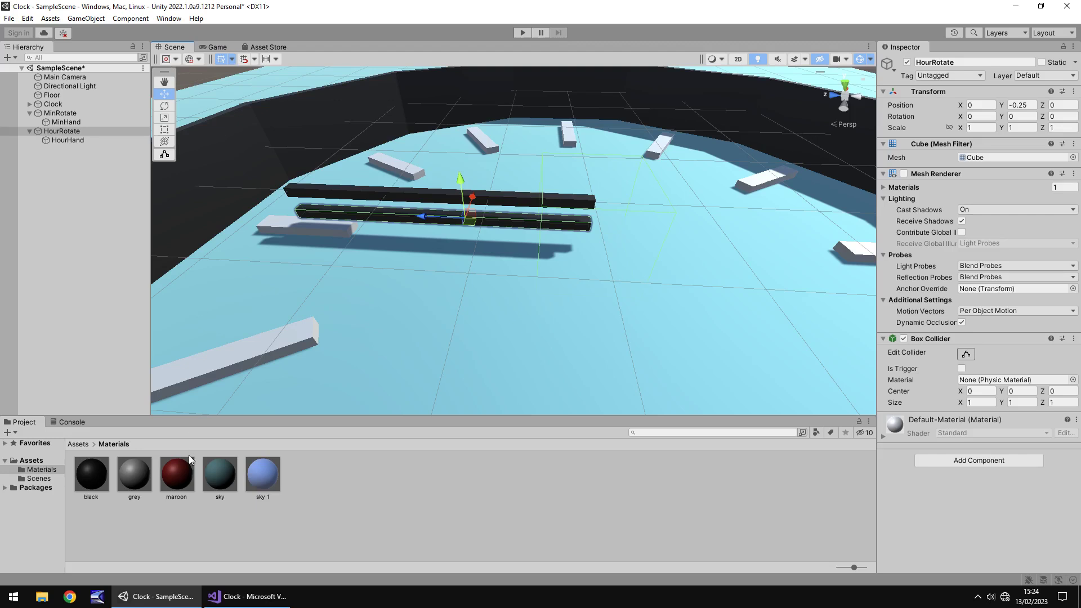
# Apply the maroon material to HourHand and set its Z scale to 2
pyautogui.moveTo(191, 458); pyautogui.dragTo(64, 140)
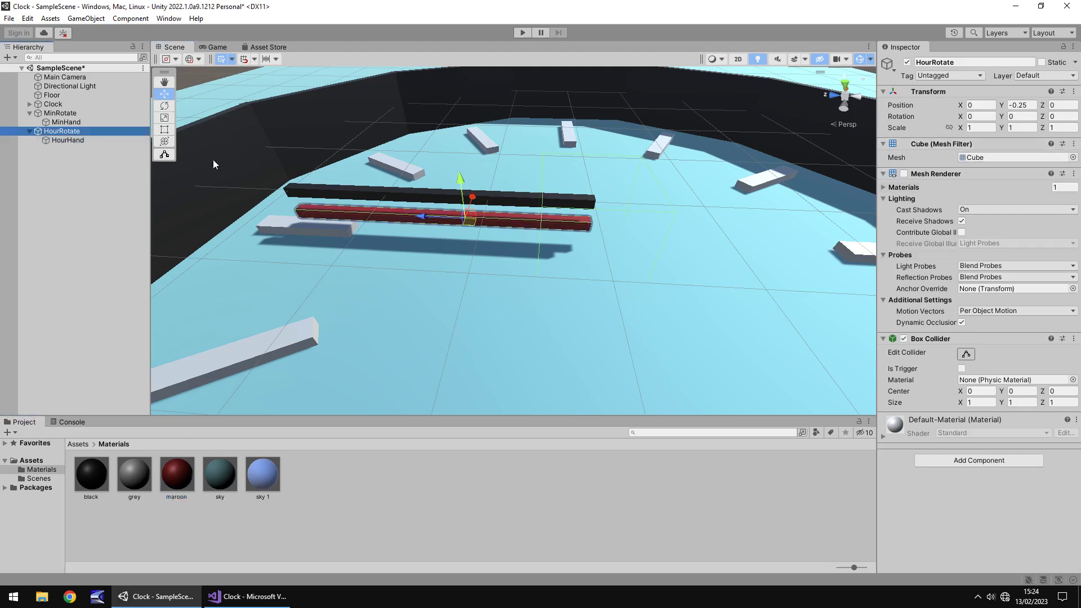
pyautogui.click(56, 140)
pyautogui.click(1063, 128)
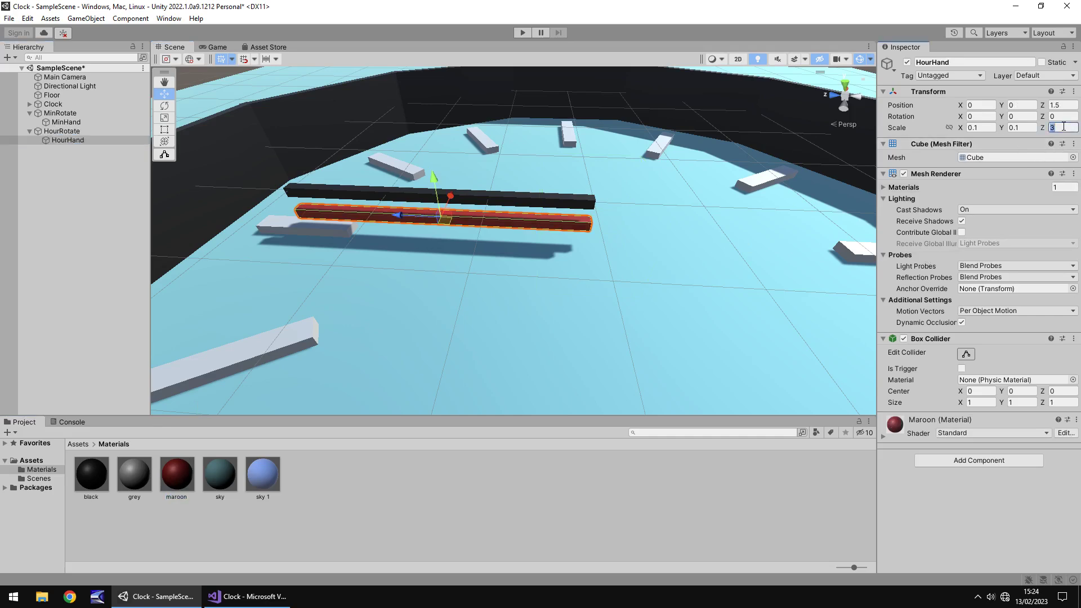
pyautogui.write('2')
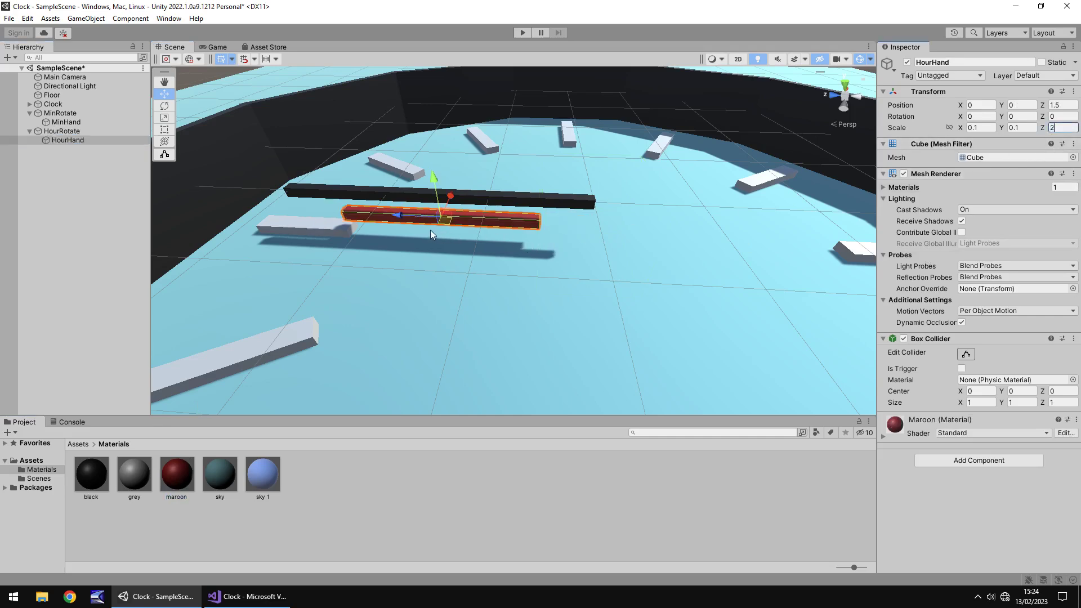
# Move HourHand along the Z axis to position 1 so its inner end sits at the clock's centre
pyautogui.moveTo(402, 215); pyautogui.dragTo(444, 221)
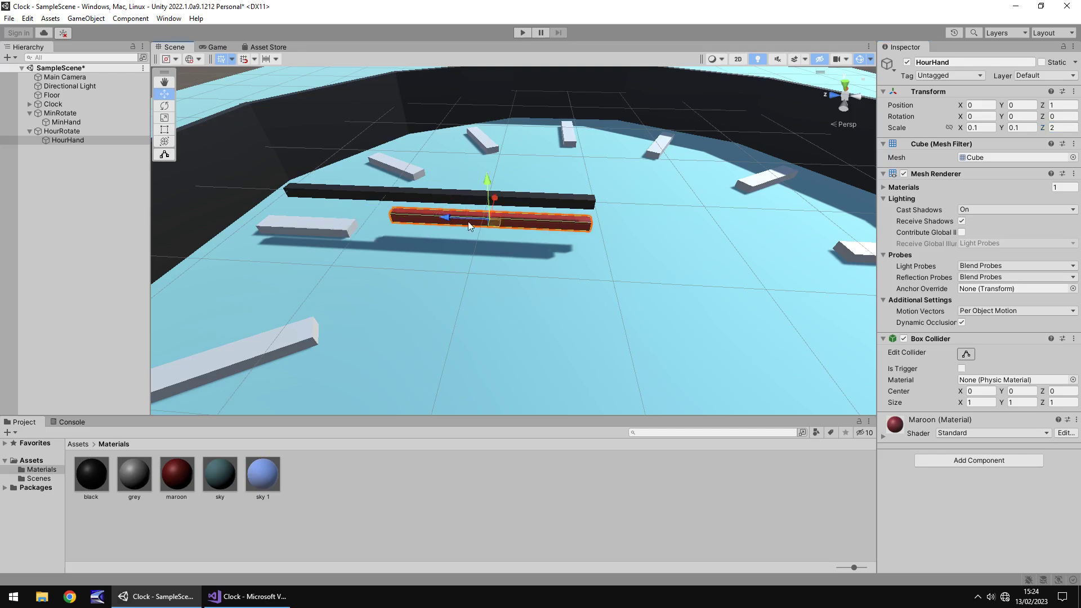
pyautogui.moveTo(595, 203); pyautogui.dragTo(477, 184, button='middle')
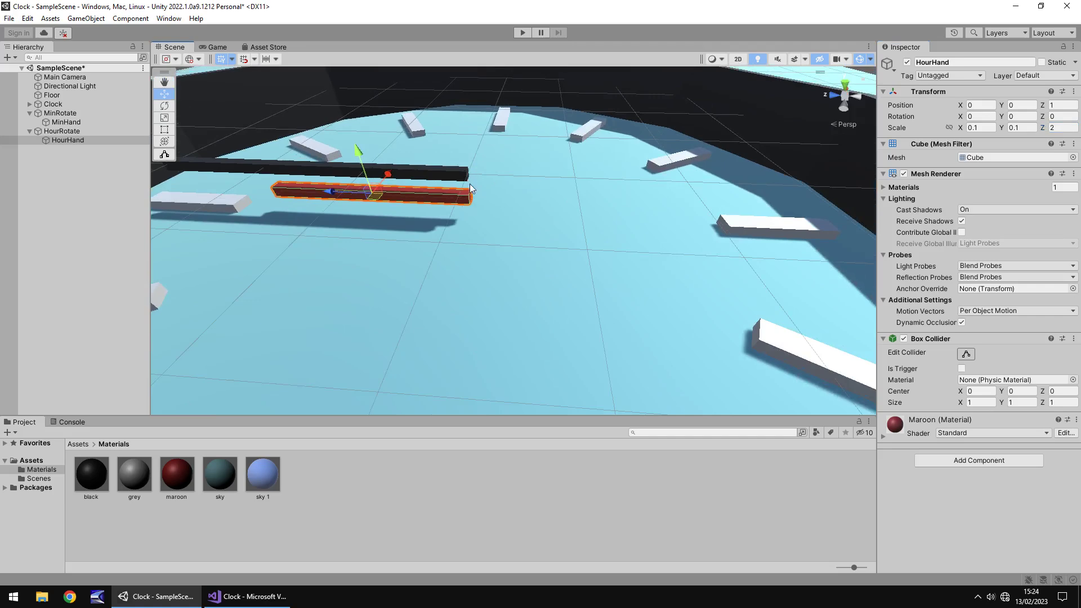
pyautogui.keyDown('alt'); pyautogui.moveTo(463, 172); pyautogui.dragTo(267, 172); pyautogui.keyUp('alt')
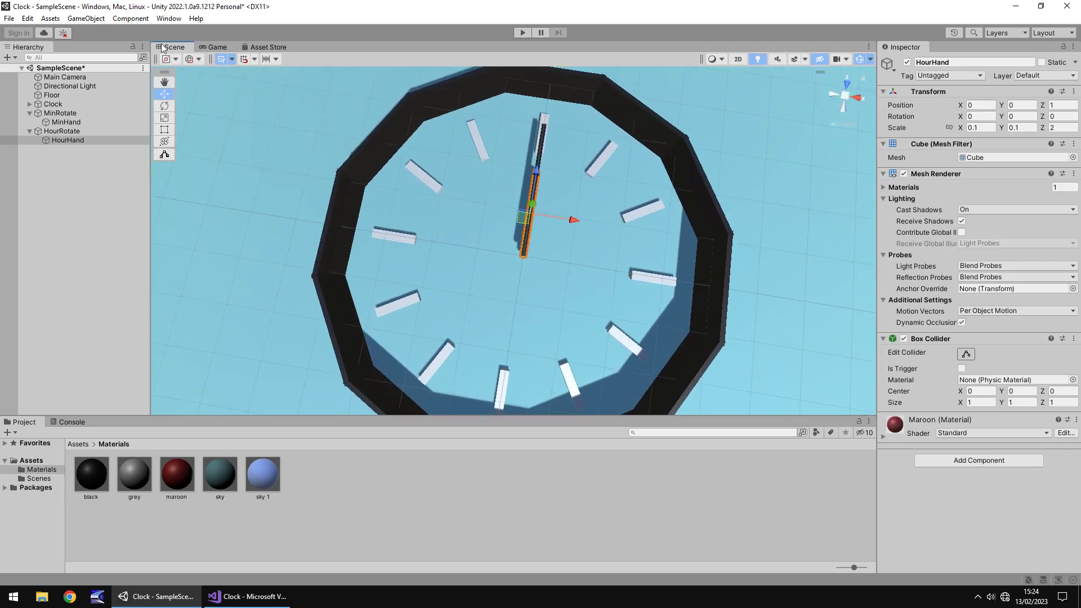
# Add a 3D capsule to the scene and set its position to X 0, Y 0, Z 0
pyautogui.click(85, 18)
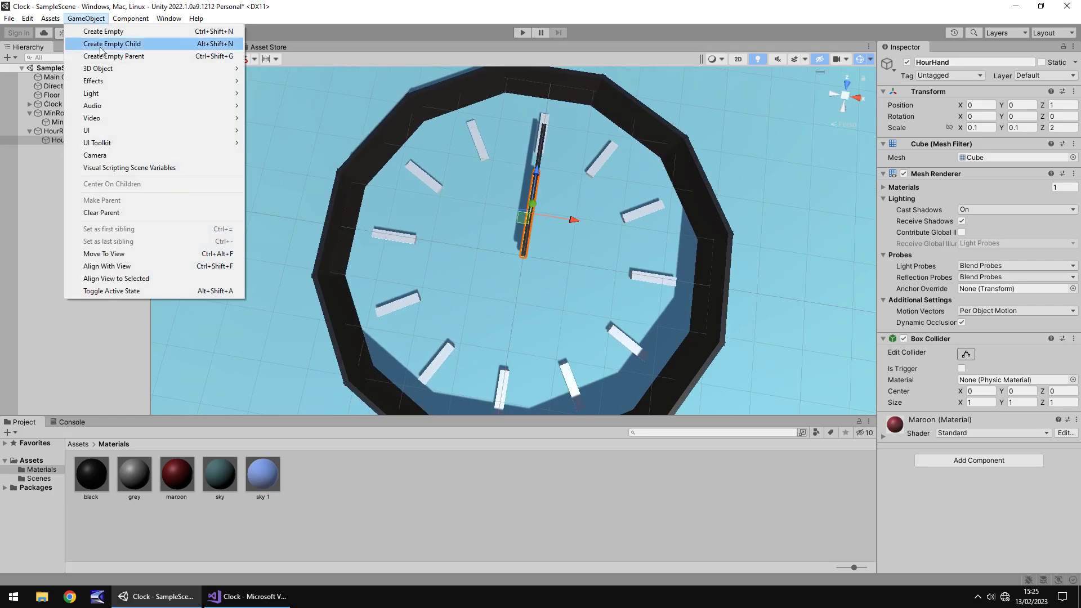
pyautogui.moveTo(98, 70)
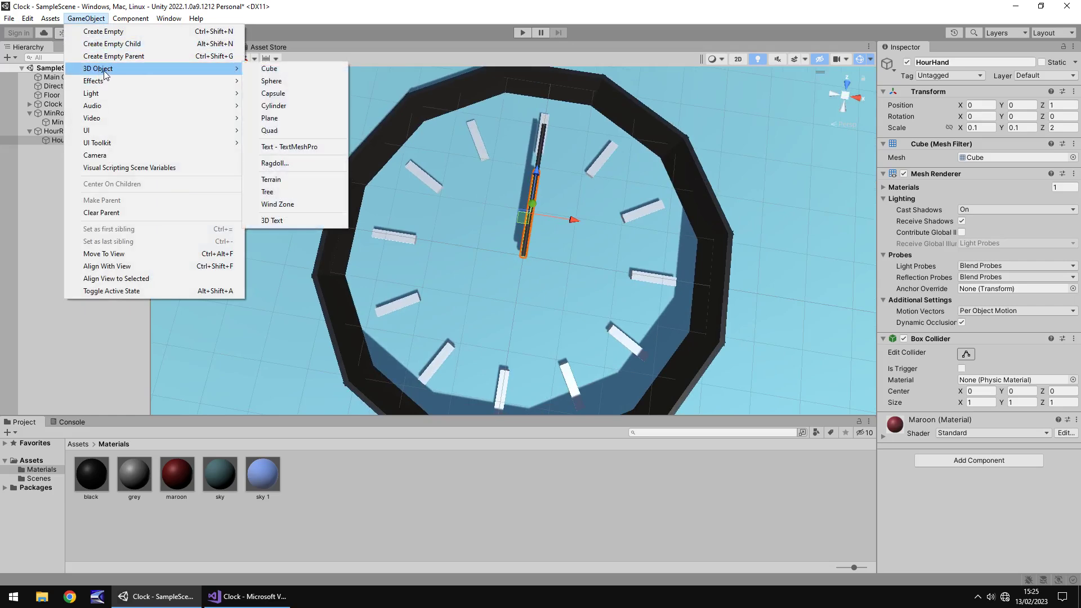
pyautogui.click(296, 93)
pyautogui.click(981, 104)
pyautogui.write('0')
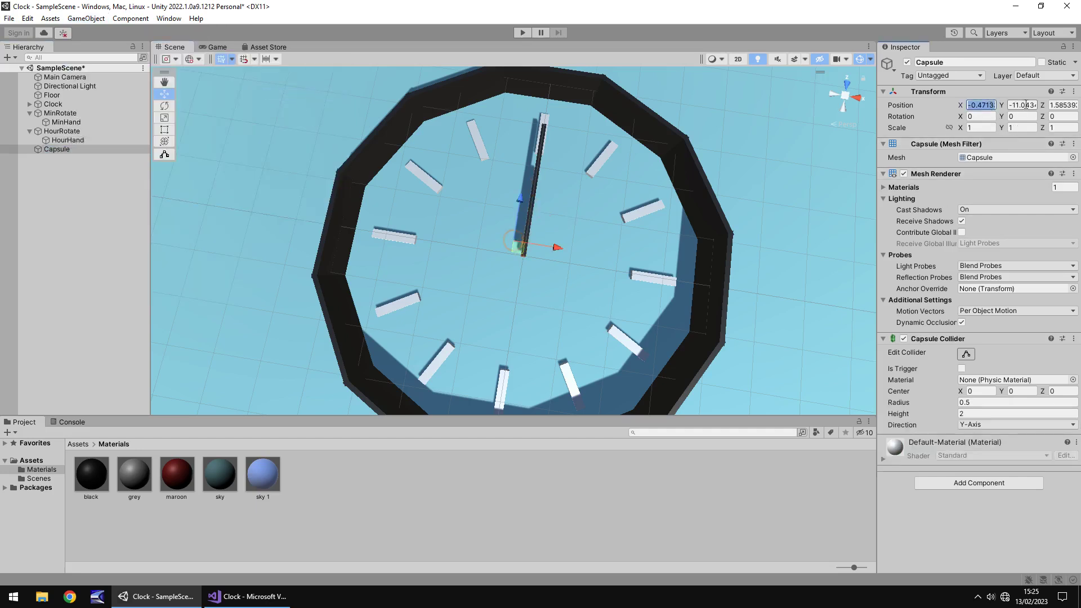
pyautogui.press('Tab')
pyautogui.write('0')
pyautogui.press('Tab')
pyautogui.write('0')
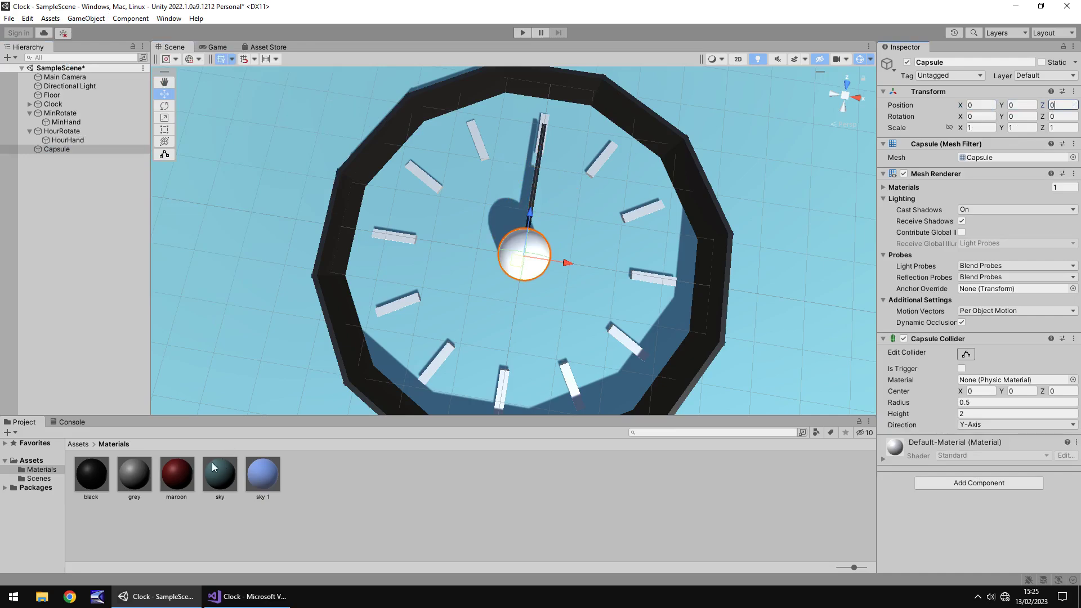
# Apply the sky material to the capsule, lower it to Y position -0.5 and check the clock in the game view
pyautogui.moveTo(221, 478); pyautogui.dragTo(51, 151)
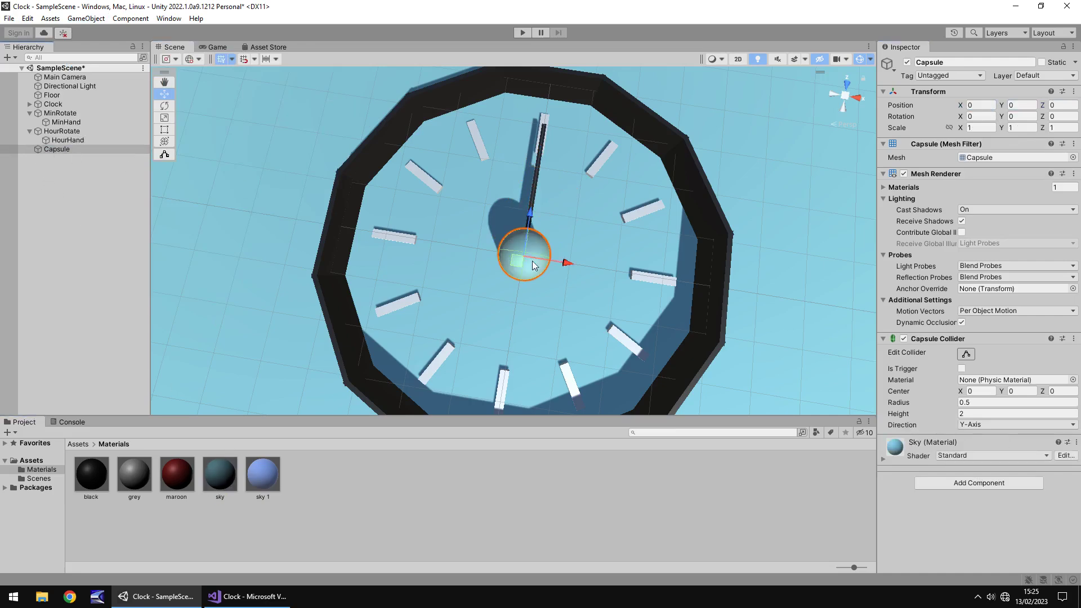
pyautogui.scroll(5, 542, 264)
pyautogui.moveTo(555, 291)
pyautogui.keyDown('alt'); pyautogui.mouseDown()
pyautogui.moveTo(506, 272)
pyautogui.moveTo(586, 287)
pyautogui.moveTo(547, 278)
pyautogui.mouseUp(); pyautogui.keyUp('alt')
pyautogui.scroll(-5, 600, 248)
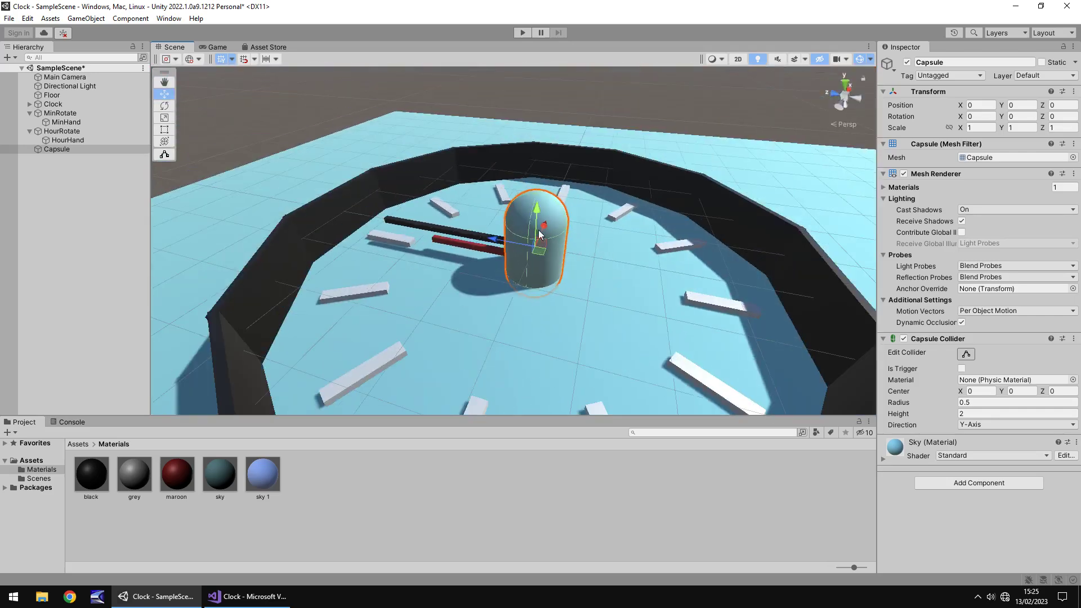
pyautogui.keyDown('ctrl'); pyautogui.moveTo(539, 227); pyautogui.dragTo(539, 240); pyautogui.keyUp('ctrl')
pyautogui.click(215, 49)
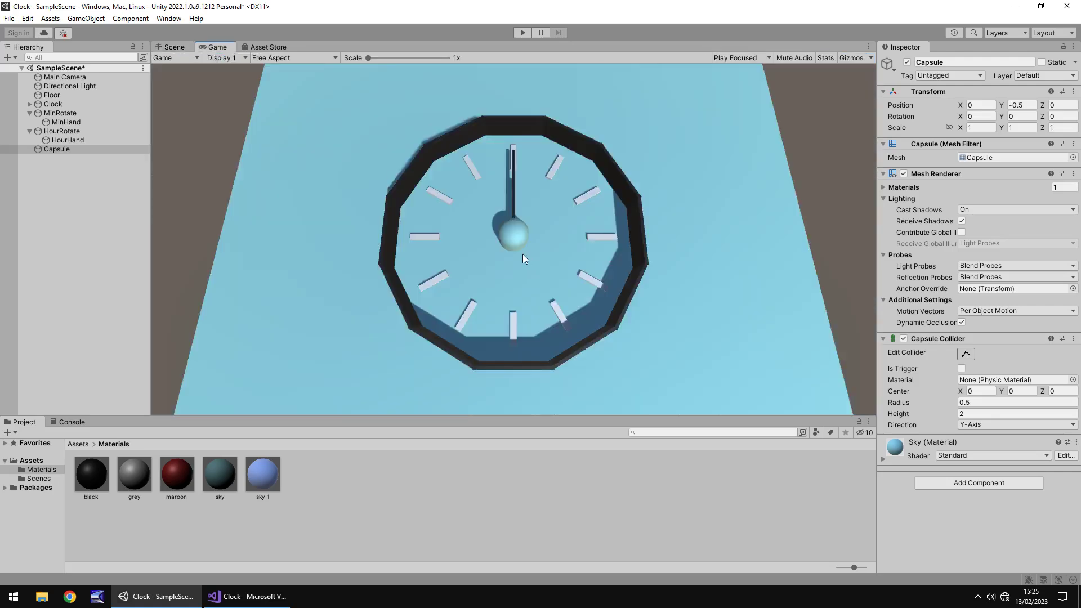
pyautogui.click(171, 48)
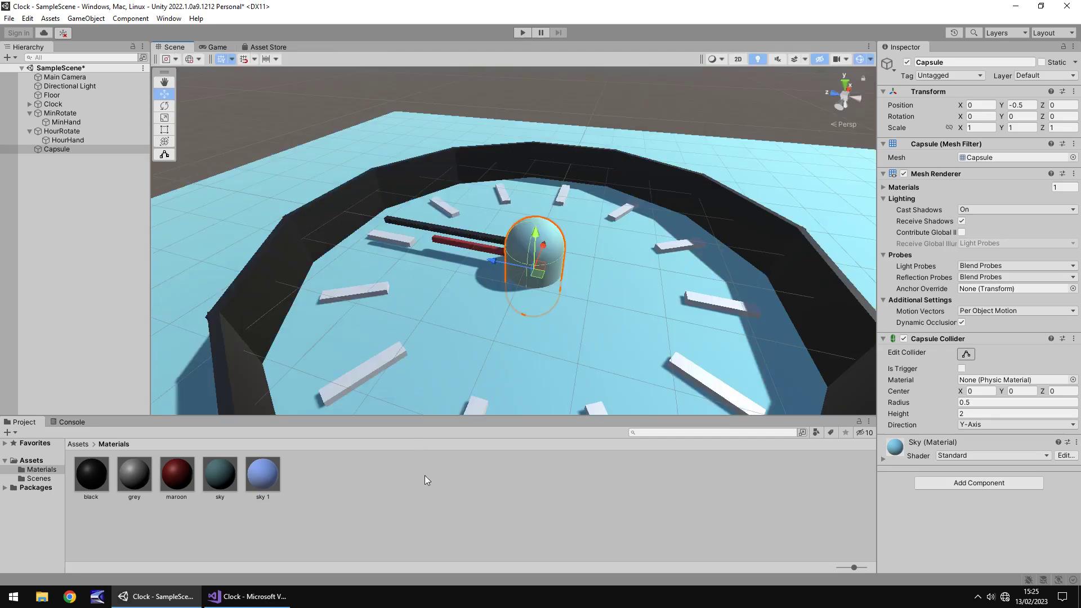
pyautogui.keyDown('alt'); pyautogui.moveTo(616, 220); pyautogui.dragTo(558, 283); pyautogui.keyUp('alt')
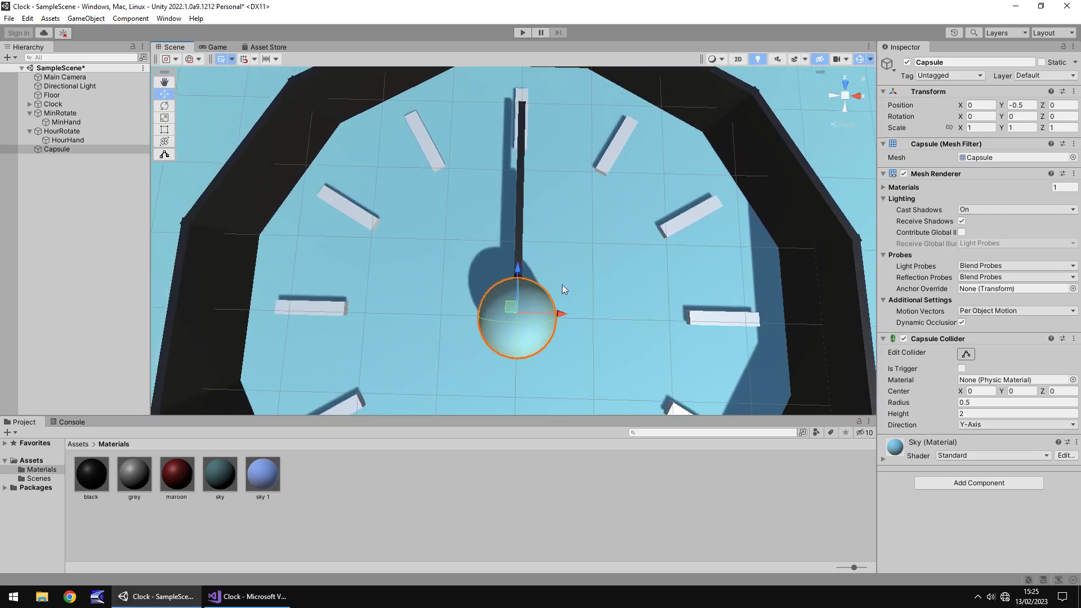
pyautogui.scroll(-4, 568, 262)
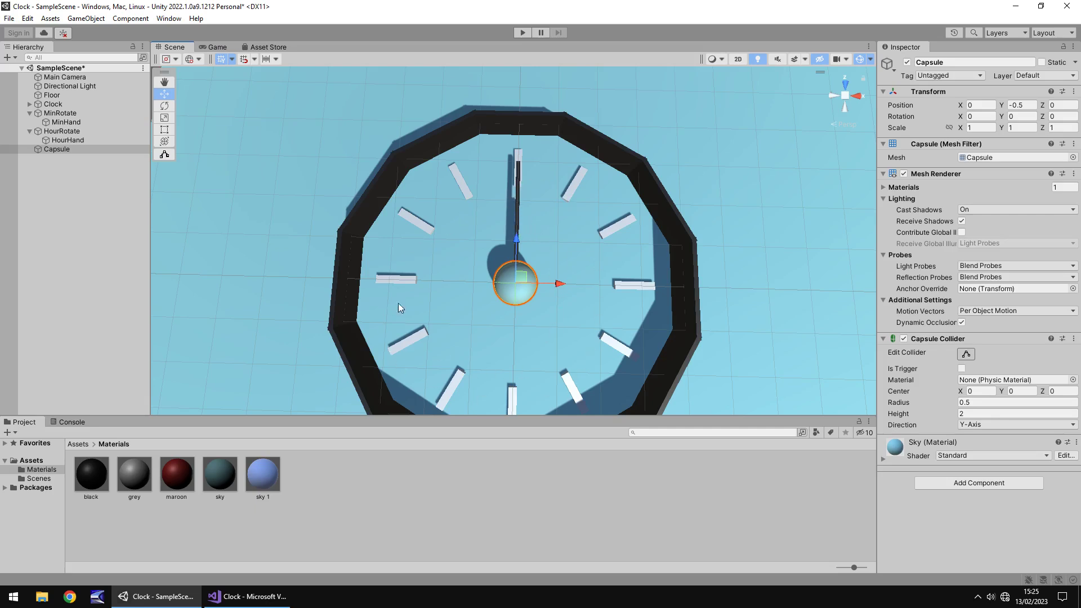
# Create a C# script named ClockTurn in the root Assets folder
pyautogui.click(31, 460)
pyautogui.rightClick(228, 467)
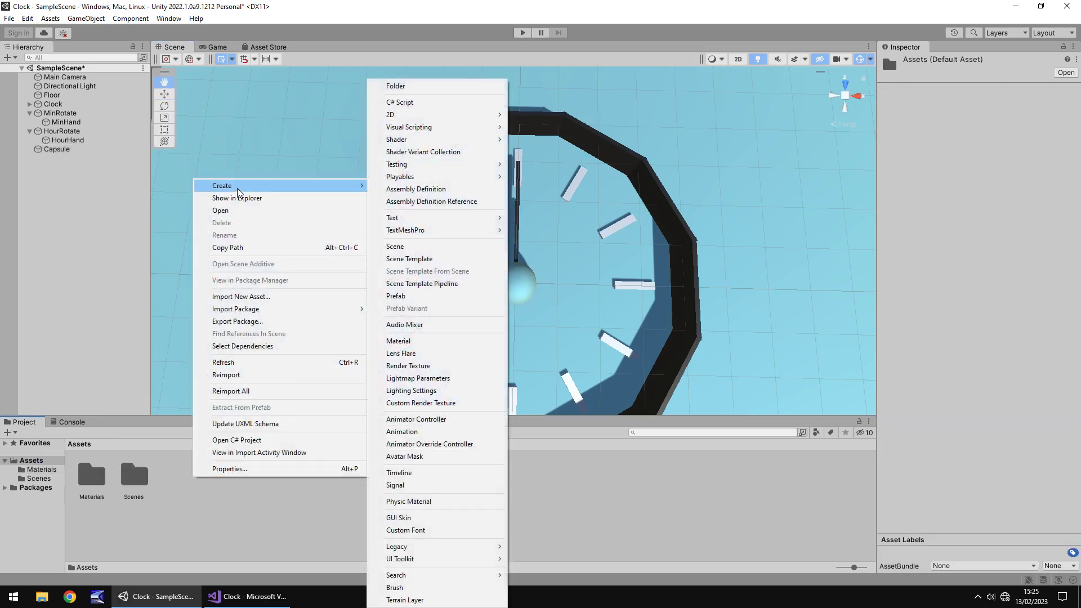
pyautogui.moveTo(243, 192)
pyautogui.click(428, 102)
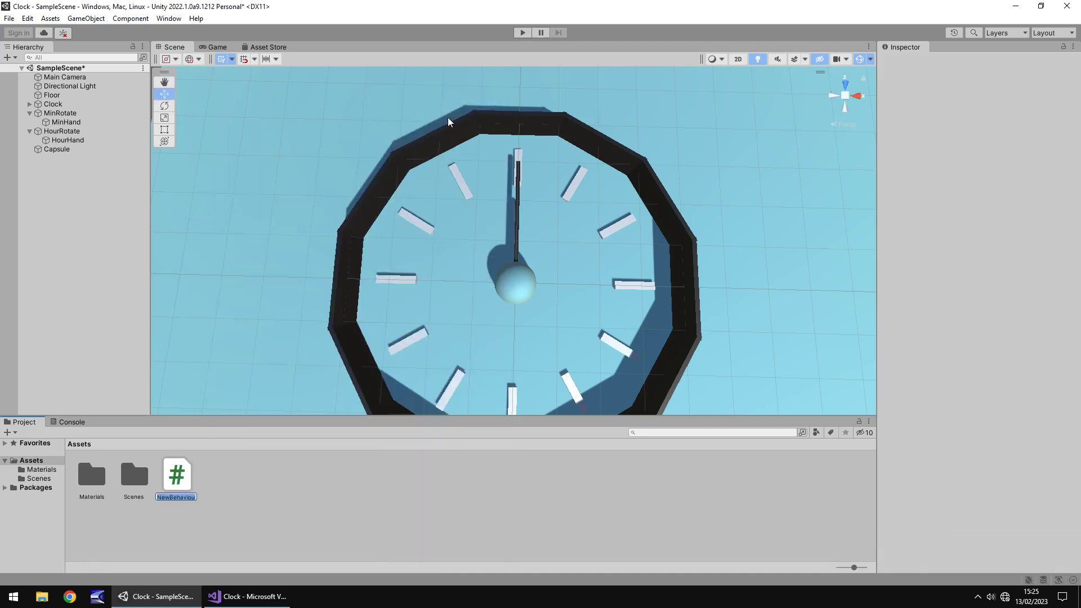
pyautogui.write('ClockTurn')
pyautogui.press('Return')
# Open the ClockTurn script for editing in Visual Studio
pyautogui.hotkey('alt', 'Tab')
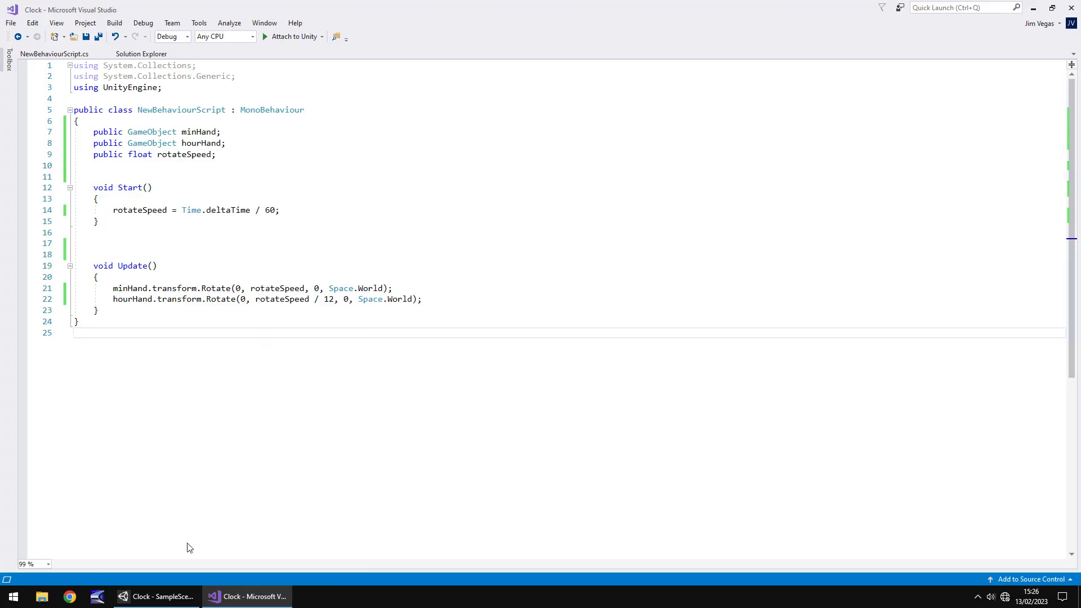
pyautogui.click(169, 601)
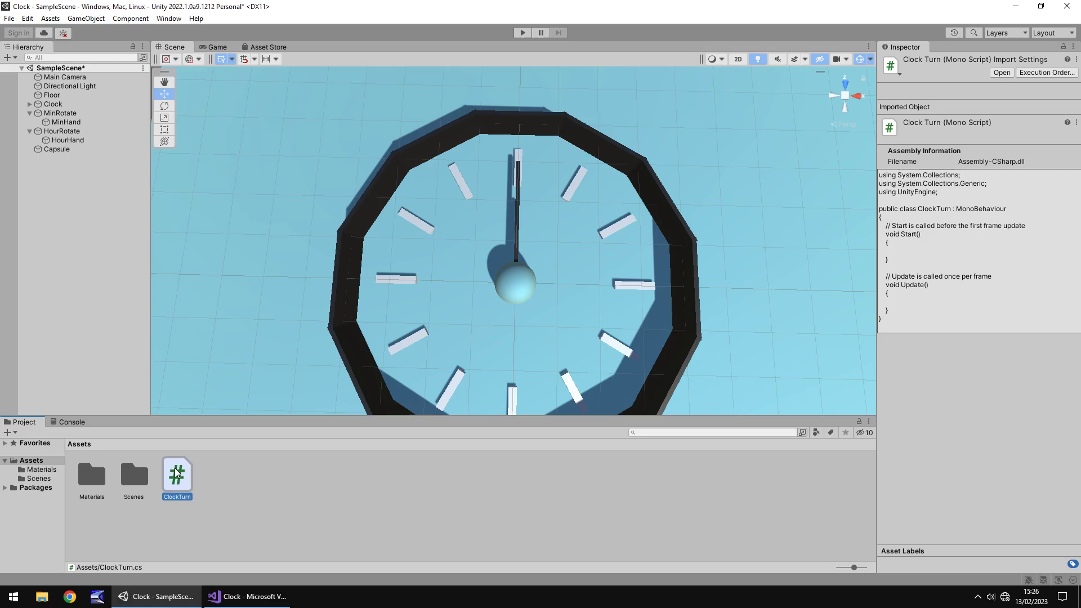
pyautogui.doubleClick(177, 473)
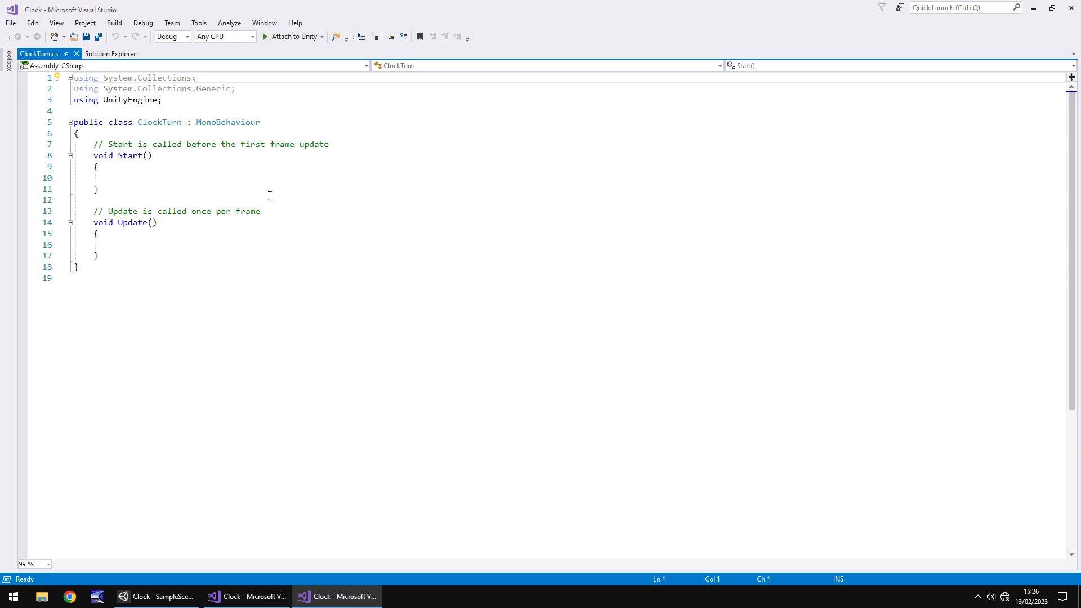
# Delete the default comments above the Start and Update methods
pyautogui.moveTo(331, 145); pyautogui.dragTo(44, 144)
pyautogui.press('BackSpace')
pyautogui.moveTo(270, 211); pyautogui.dragTo(57, 212)
pyautogui.press('BackSpace')
# Declare a public float rotateSpeed and public GameObject fields minHand and hourHand at the start of the ClockTurn class
pyautogui.click(149, 133)
pyautogui.press('Return')
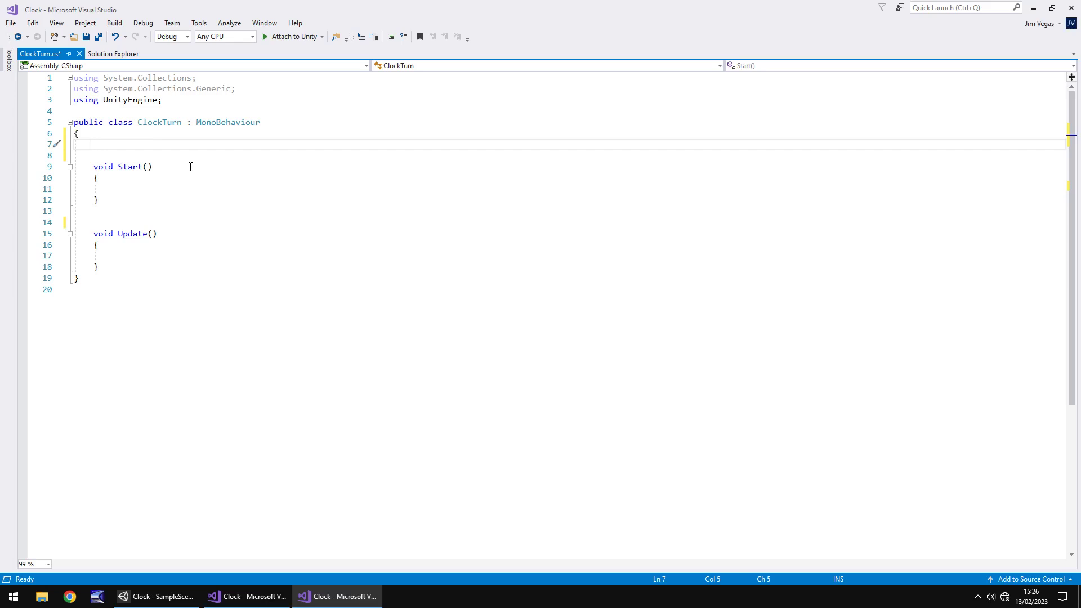
pyautogui.write('public float rotateSpeed;')
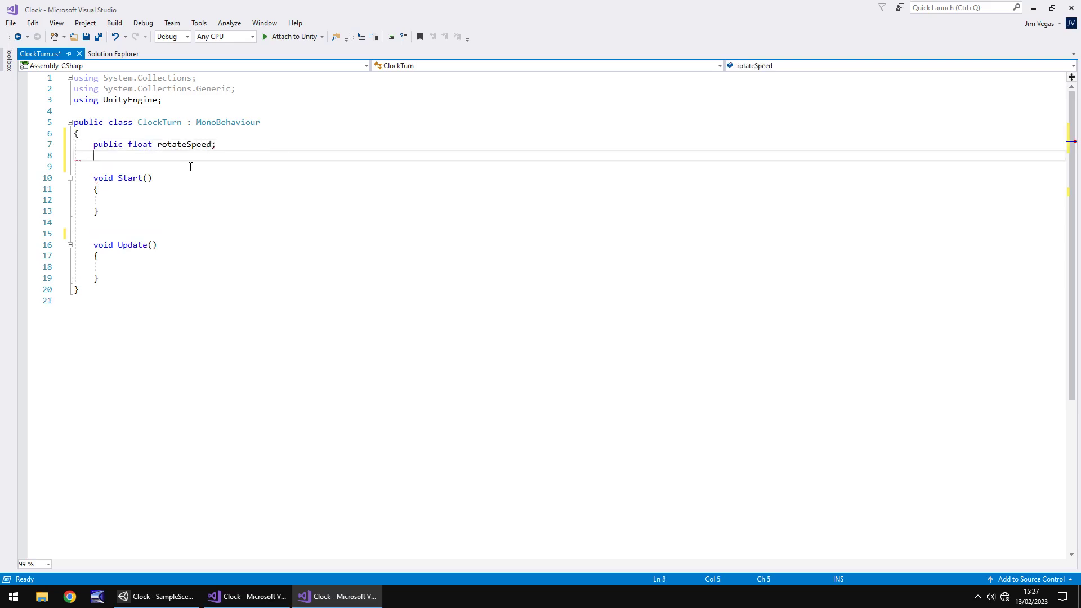
pyautogui.press('Return')
pyautogui.write('public game')
pyautogui.press('Tab')
pyautogui.write('minHand;')
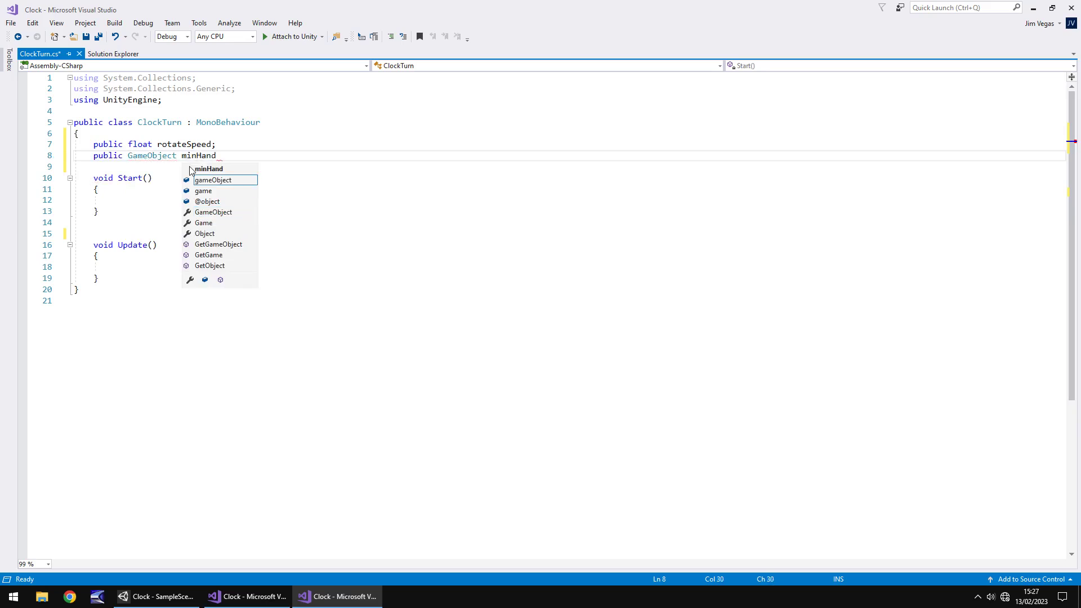
pyautogui.press('Return')
pyautogui.write('public Gam')
pyautogui.press('Tab')
pyautogui.write('hourHand;')
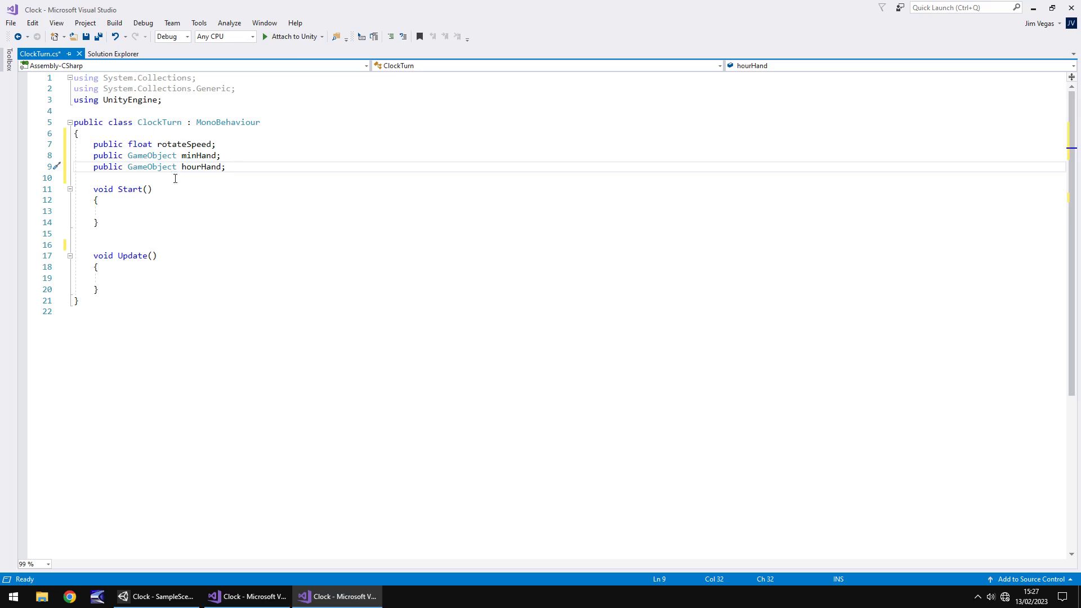
# In the Start method, assign rotateSpeed the value Time.deltaTime / 60
pyautogui.click(195, 207)
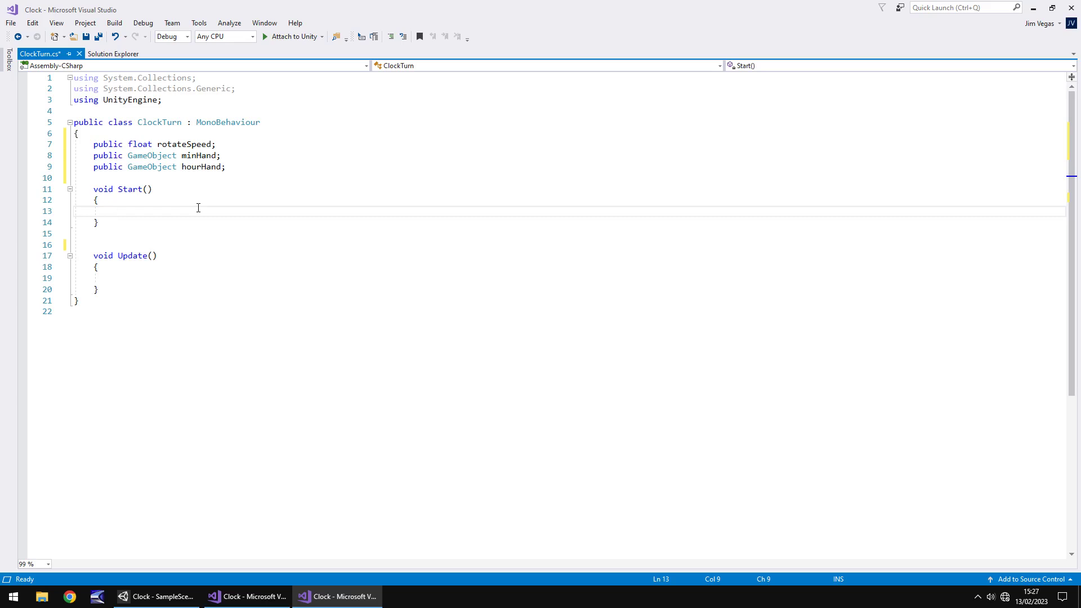
pyautogui.write('rotateSpeed = Time')
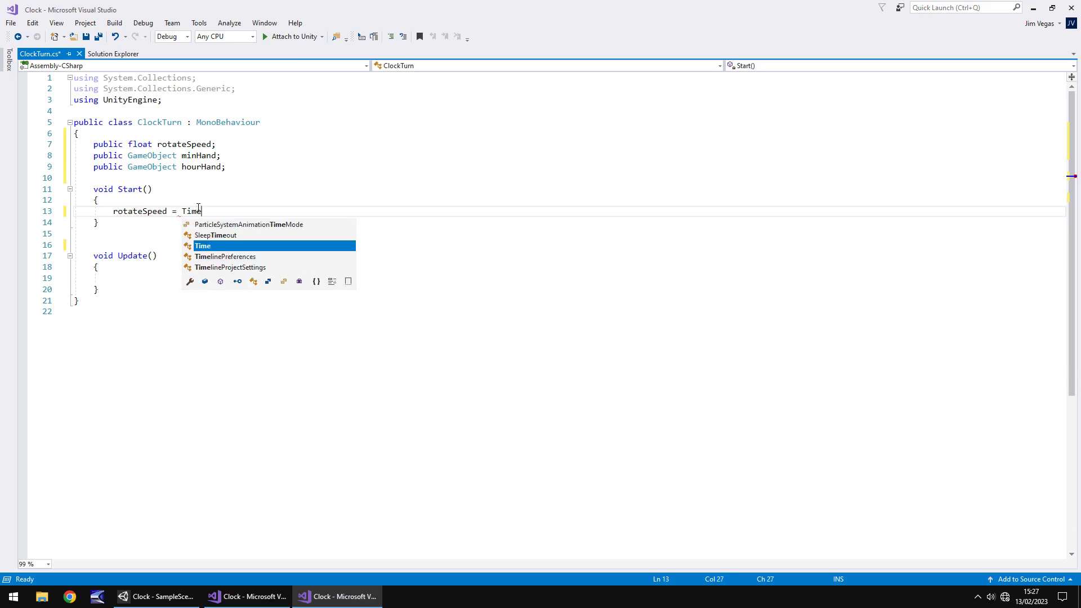
pyautogui.write('.de')
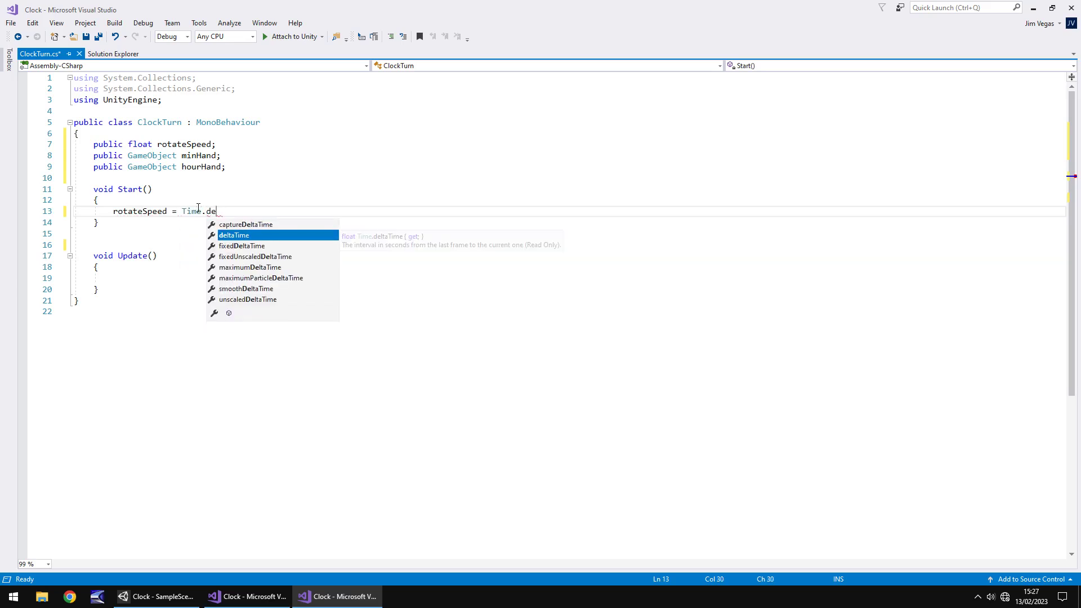
pyautogui.write('ltaTime / ')
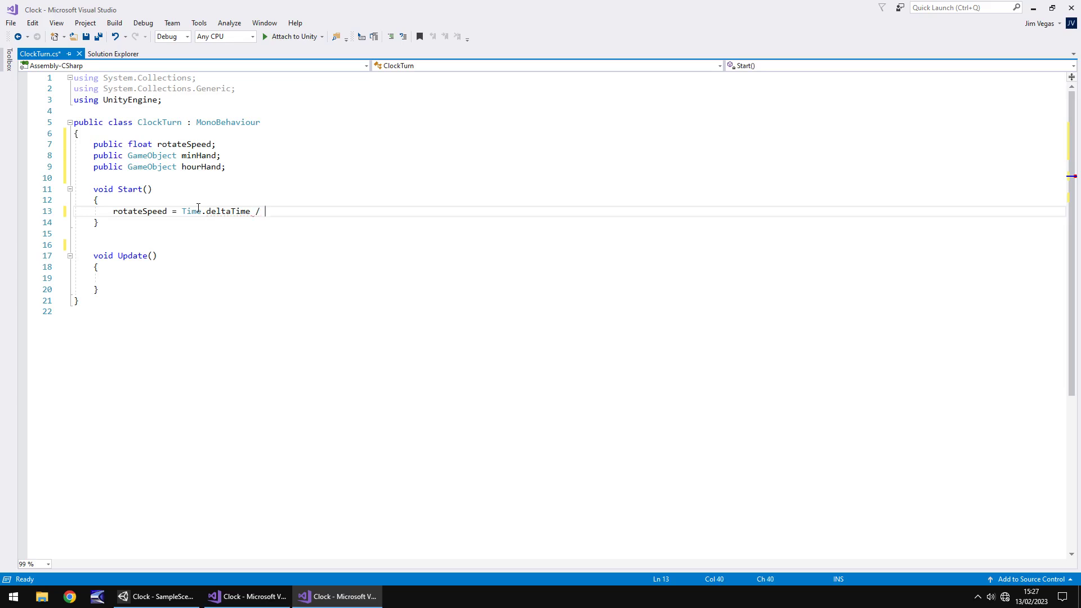
pyautogui.write('60;')
# In the Update method of ClockTurn, call Rotate on the transform of minHand
pyautogui.click(270, 289)
pyautogui.click(272, 276)
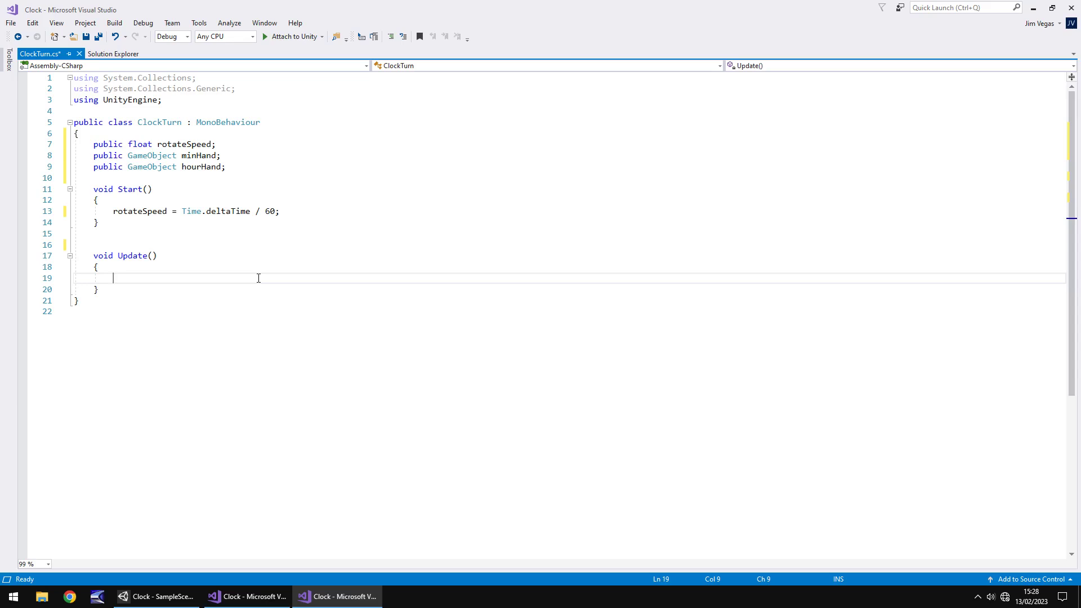
pyautogui.write('min')
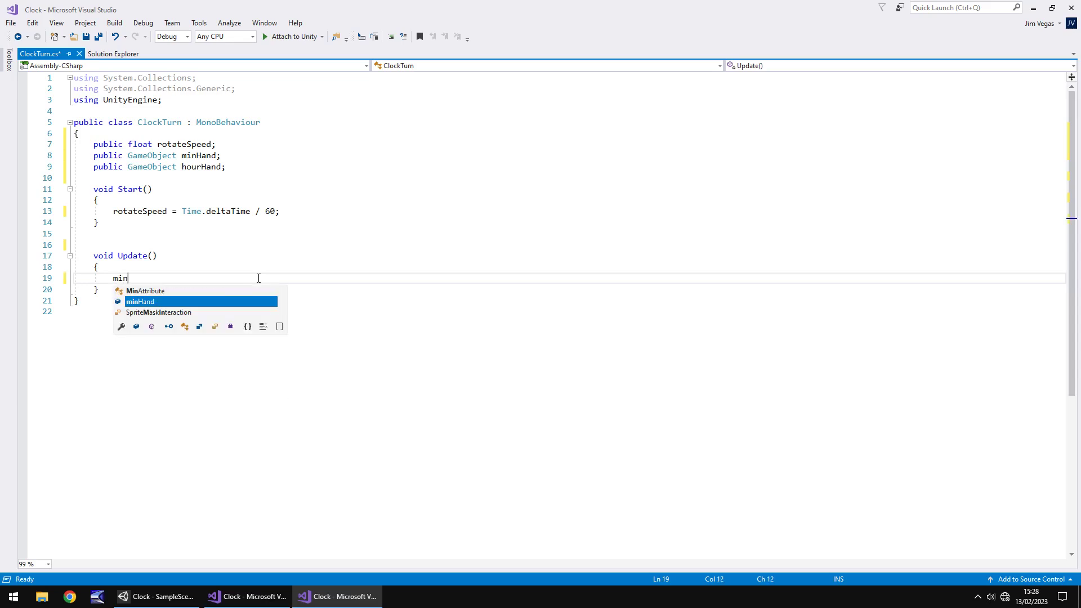
pyautogui.write('Hand.')
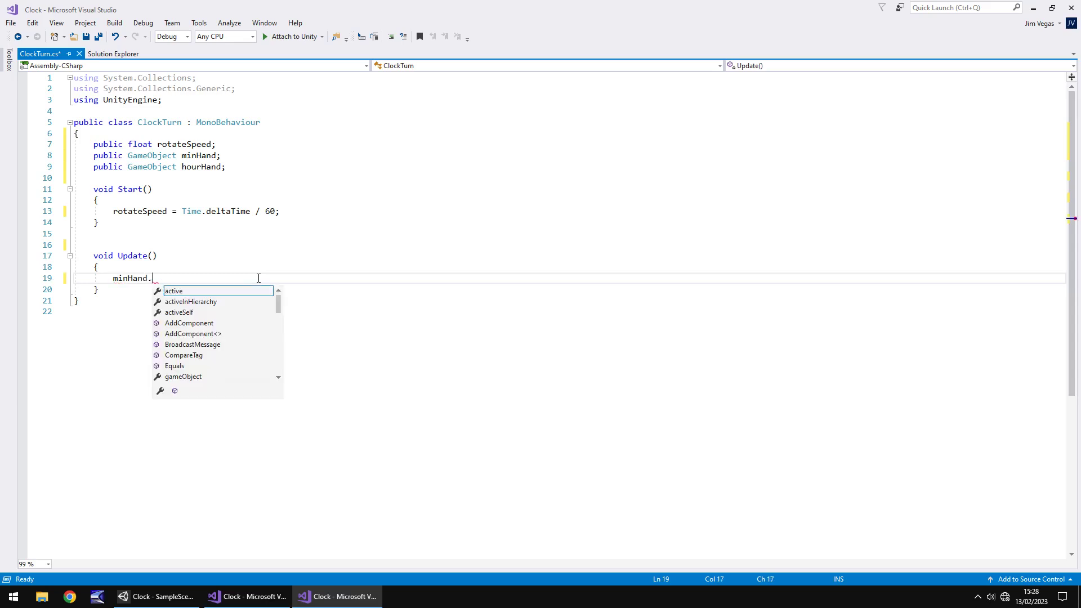
pyautogui.write('transf')
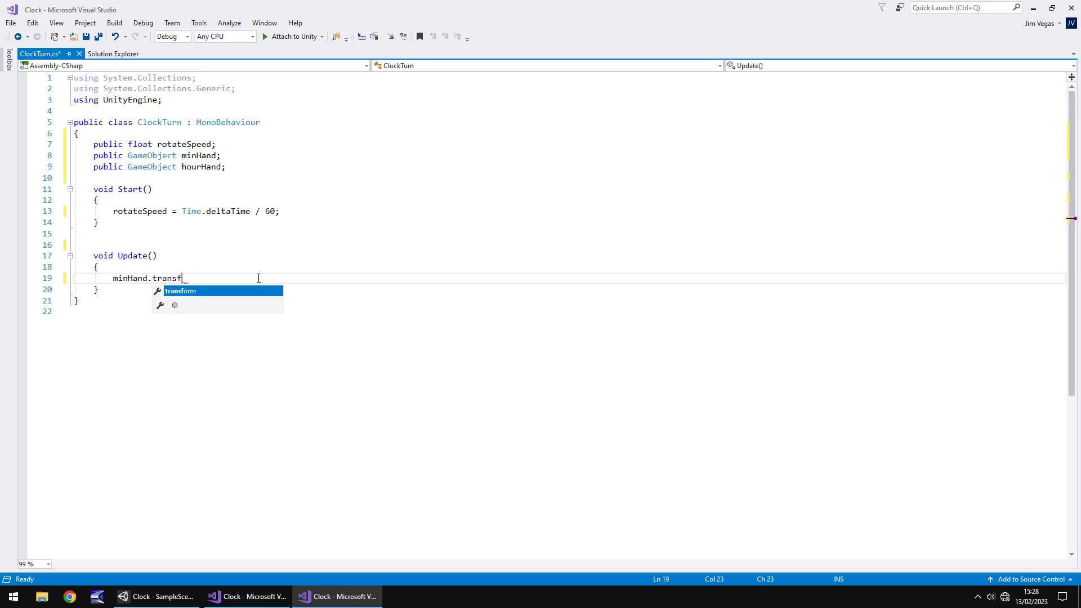
pyautogui.press('Tab')
pyautogui.write('.Rot')
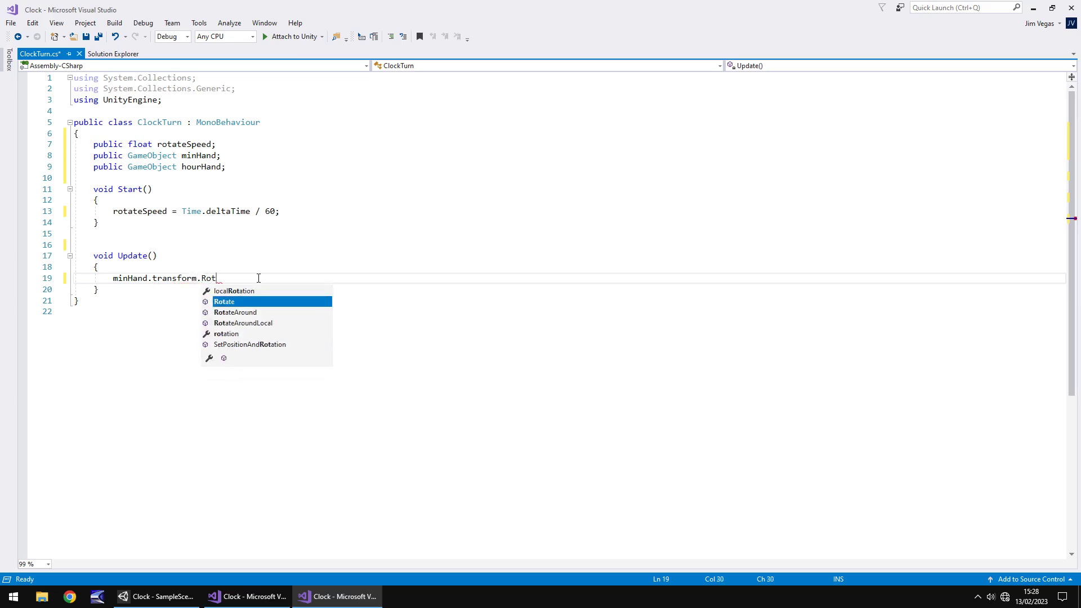
pyautogui.press('Tab')
pyautogui.write('(')
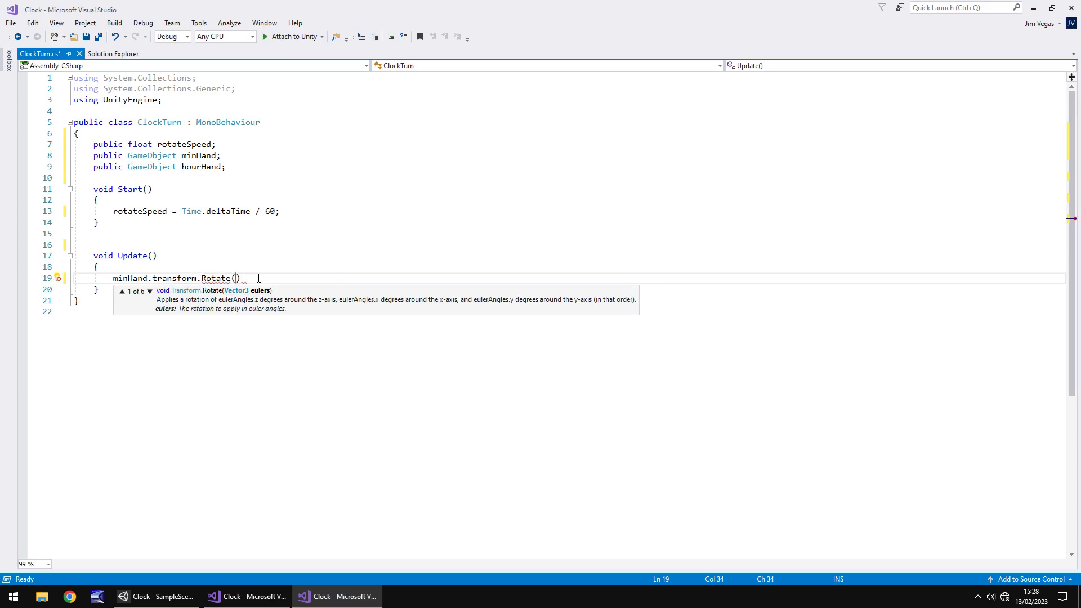
# Give the minHand Rotate call the arguments 0, rotateSpeed, 0, Space.World and end the statement with a semicolon
pyautogui.write('0, ')
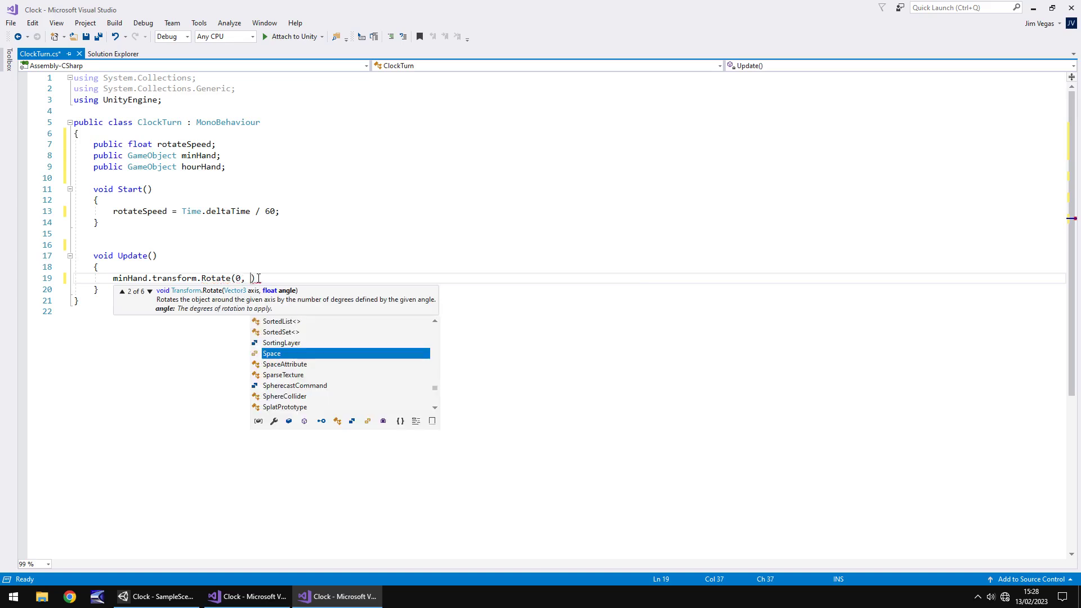
pyautogui.write('rotateSpeed')
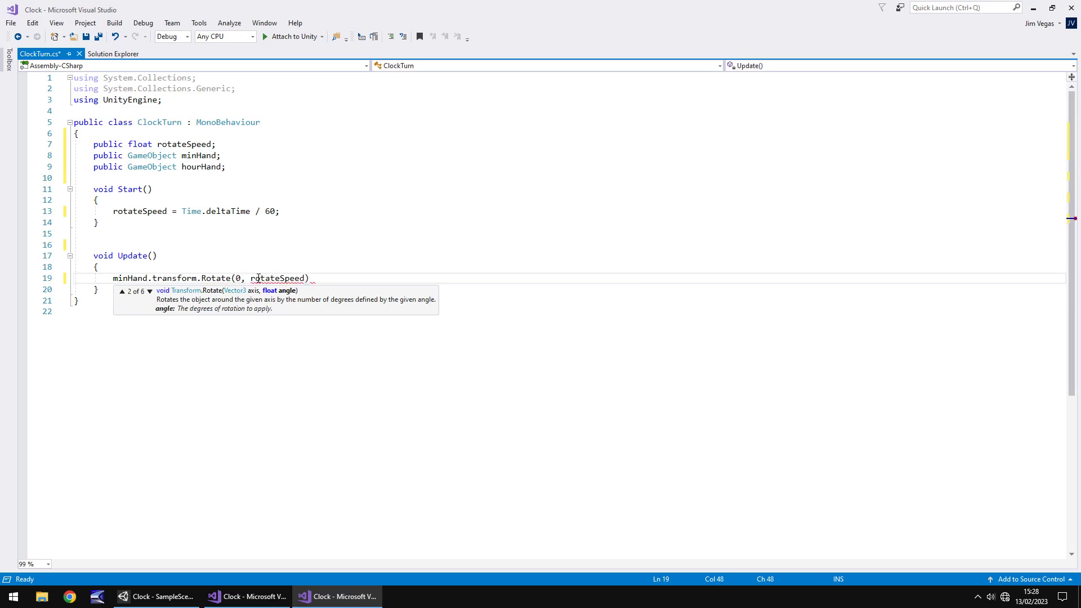
pyautogui.write(', ')
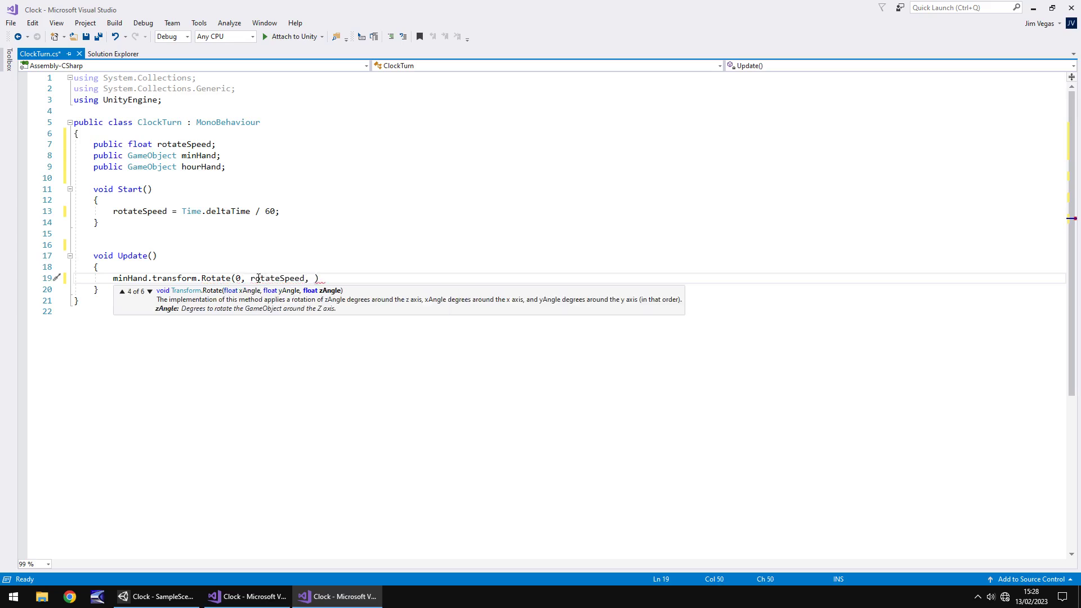
pyautogui.write('0, ')
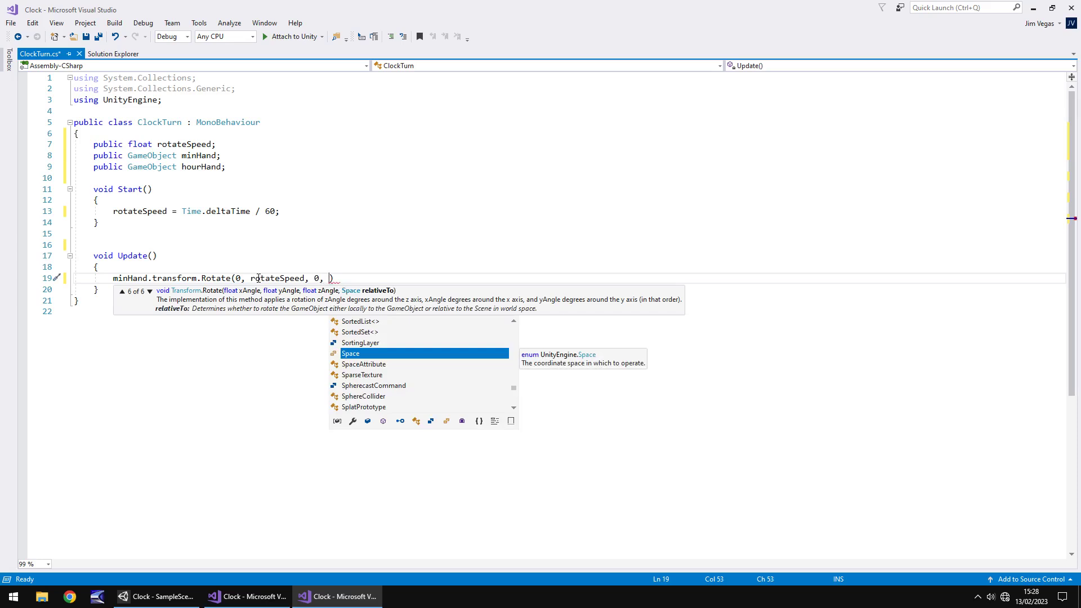
pyautogui.write('Spa')
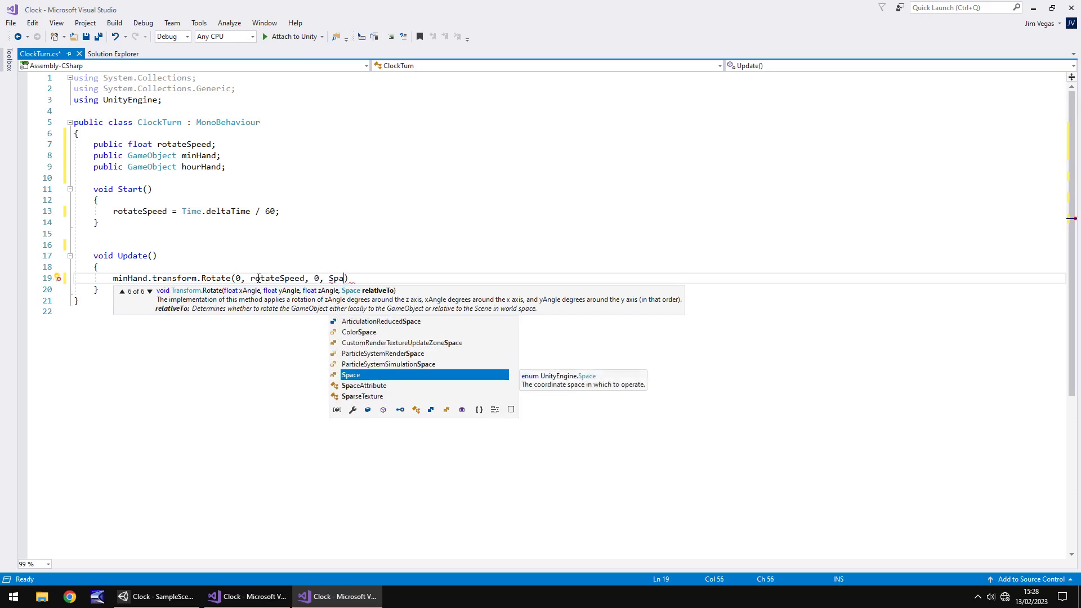
pyautogui.press('Tab')
pyautogui.write('.')
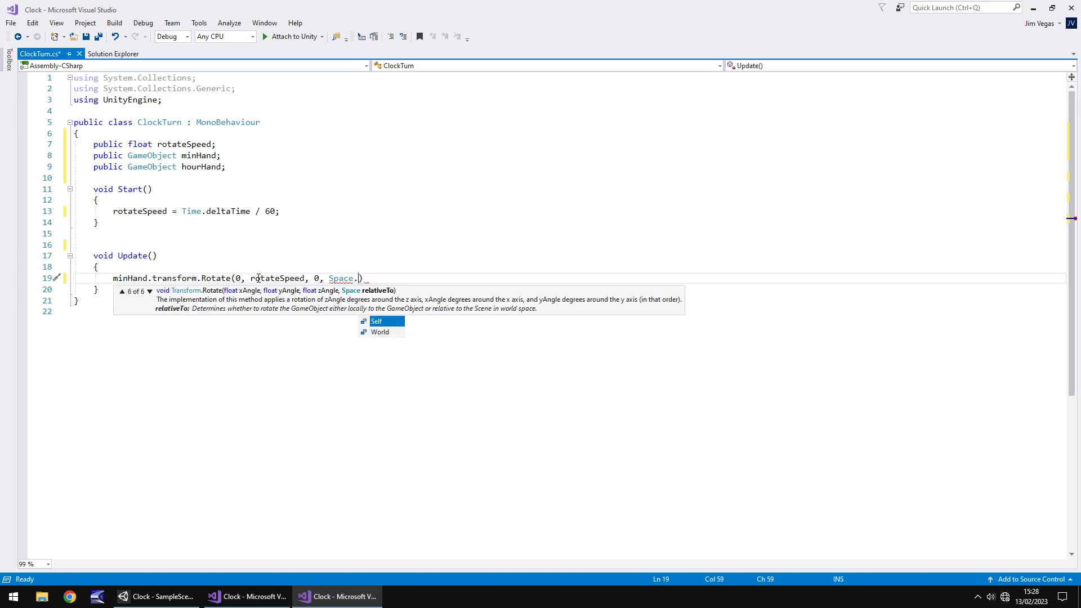
pyautogui.write('W')
pyautogui.press('Tab')
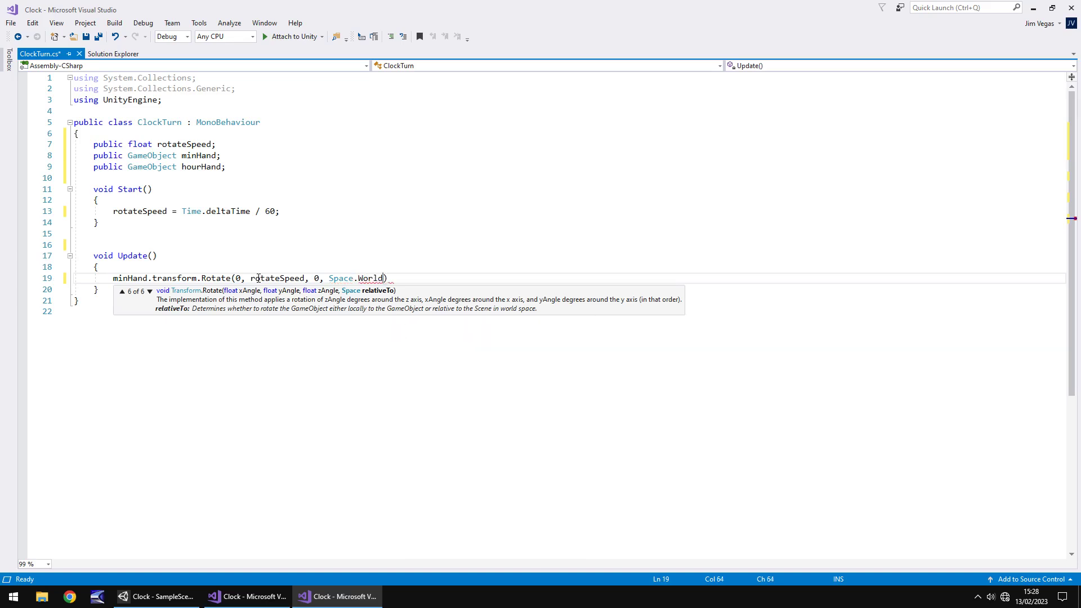
pyautogui.write(');')
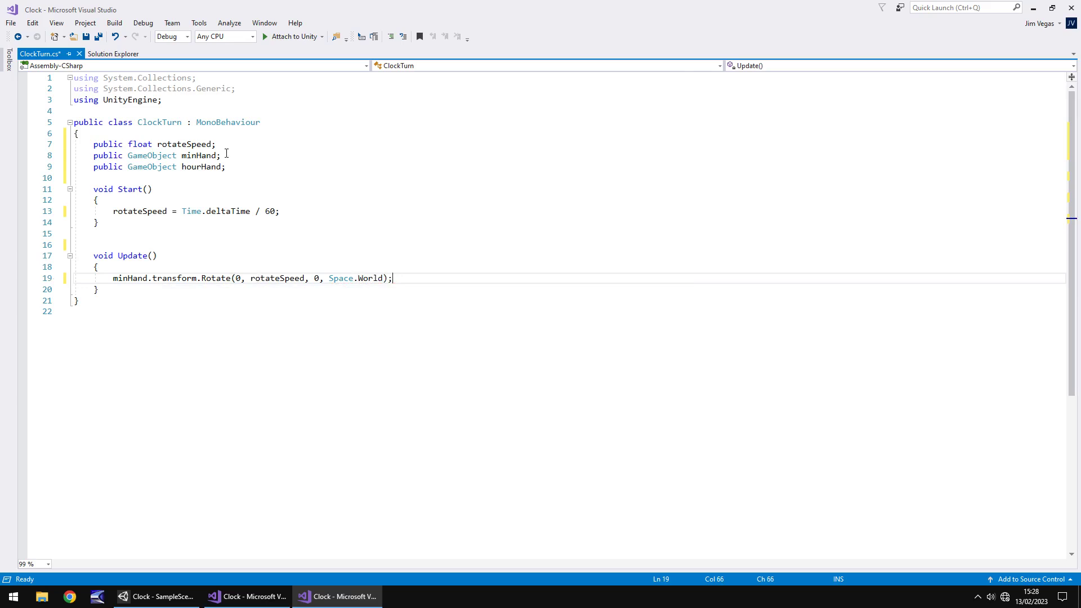
# Duplicate the minHand Rotate statement on the line below it and change the copy to use hourHand
pyautogui.moveTo(394, 278); pyautogui.dragTo(112, 277)
pyautogui.hotkey('ctrl', 'c')
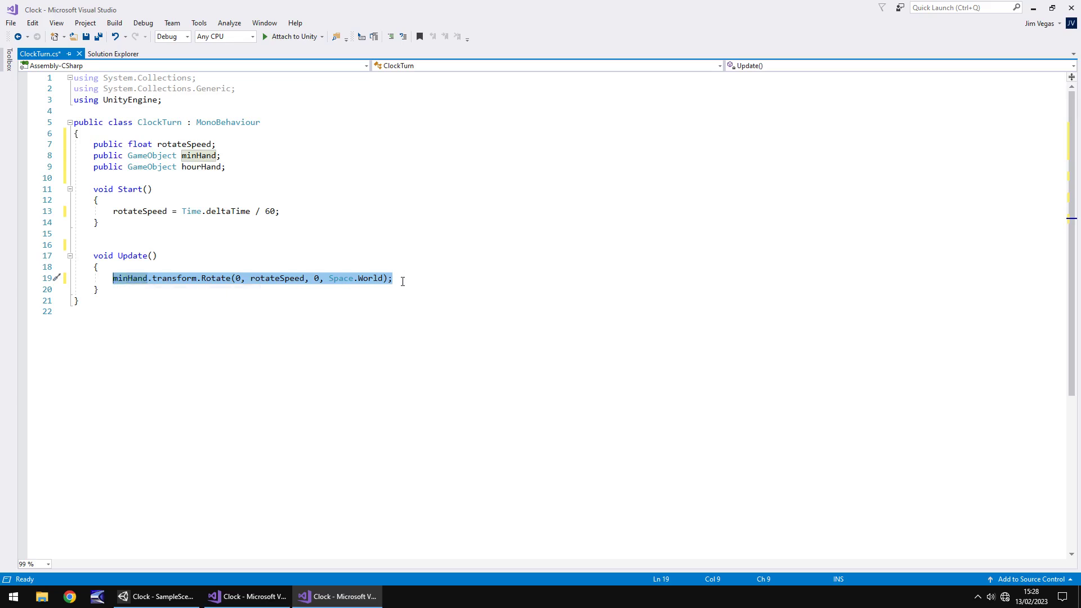
pyautogui.click(402, 278)
pyautogui.press('Return')
pyautogui.hotkey('ctrl', 'v')
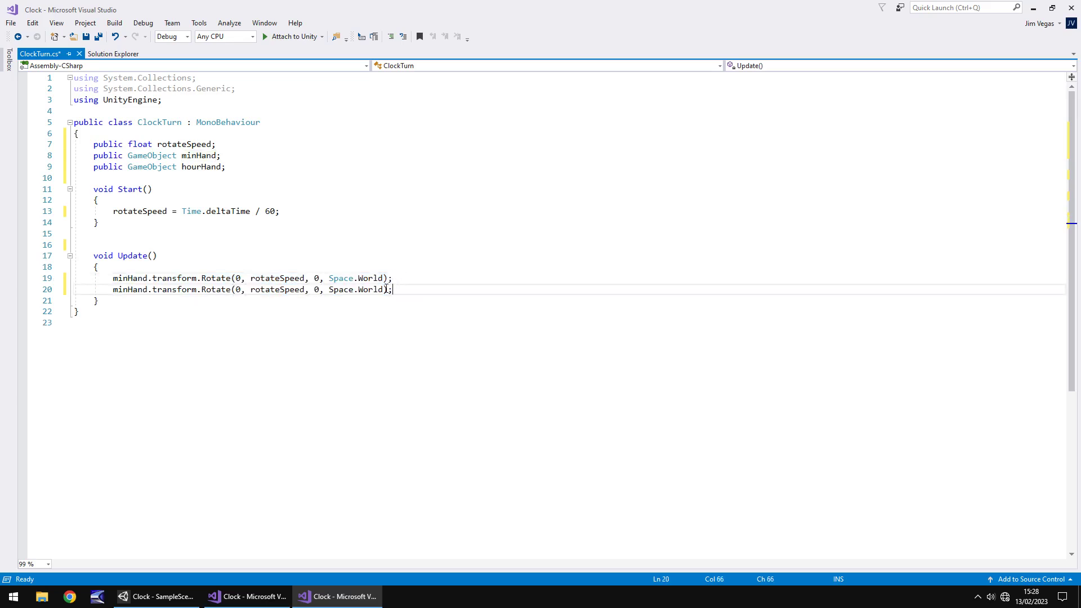
pyautogui.moveTo(113, 289); pyautogui.dragTo(128, 289)
pyautogui.write('hour')
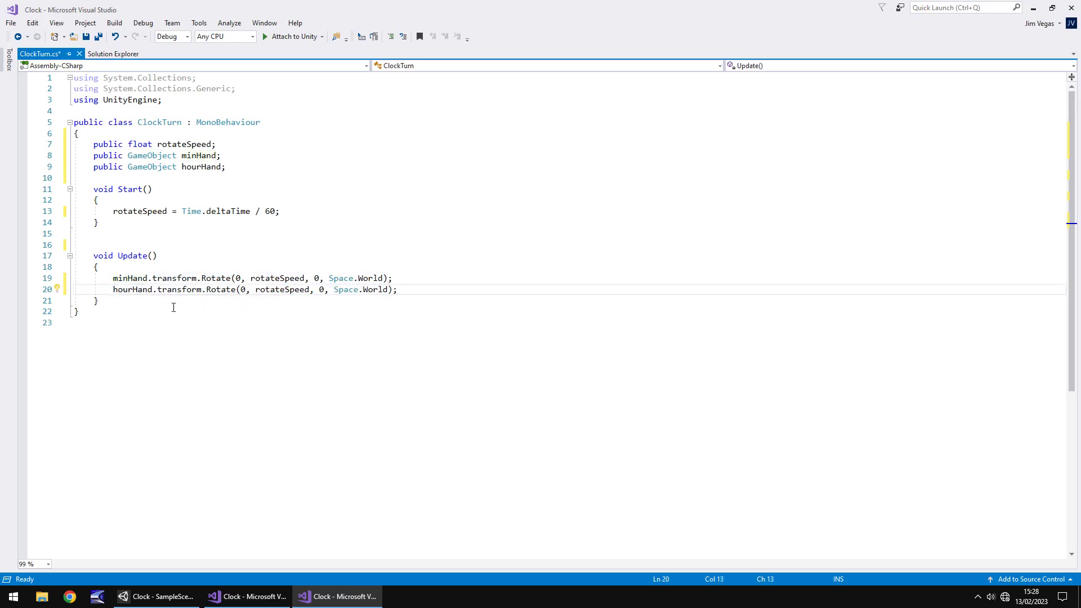
# Divide rotateSpeed by 12 in the hourHand Rotate call and save the script
pyautogui.moveTo(208, 289)
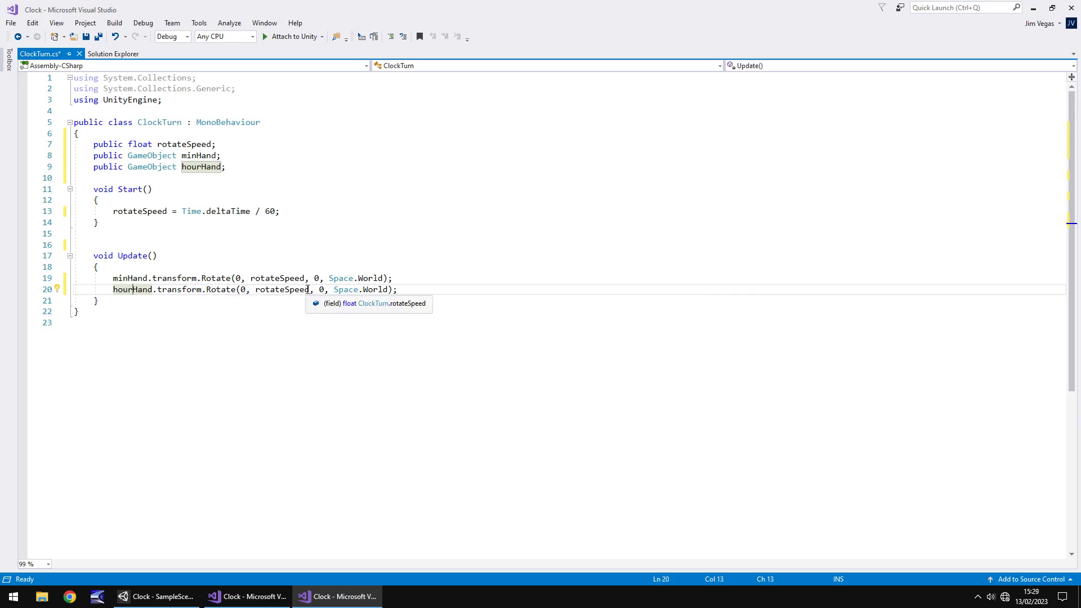
pyautogui.click(310, 289)
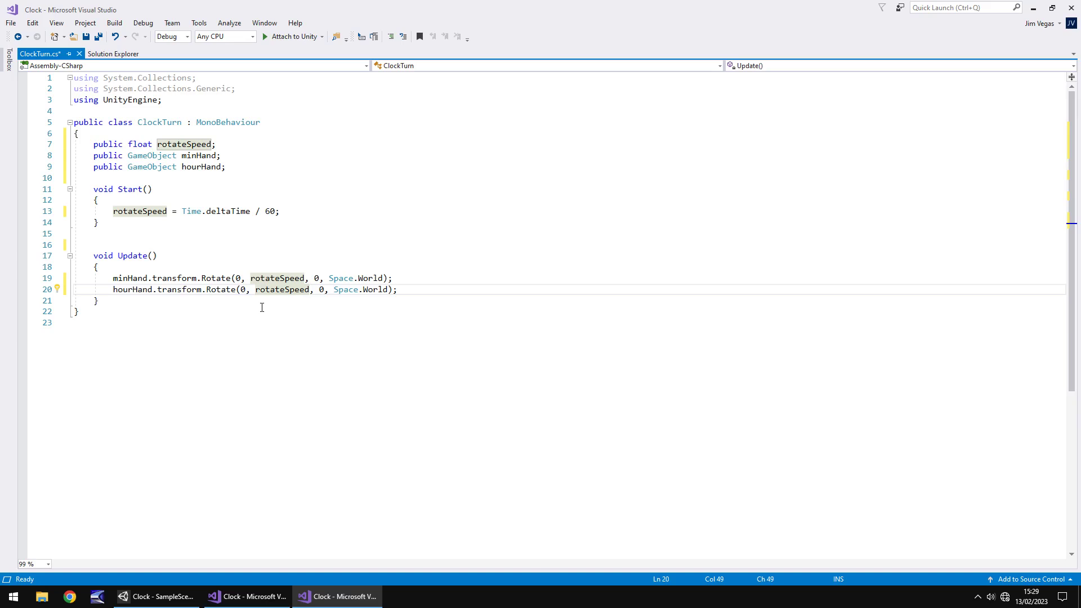
pyautogui.write('/ 12')
pyautogui.hotkey('ctrl', 's')
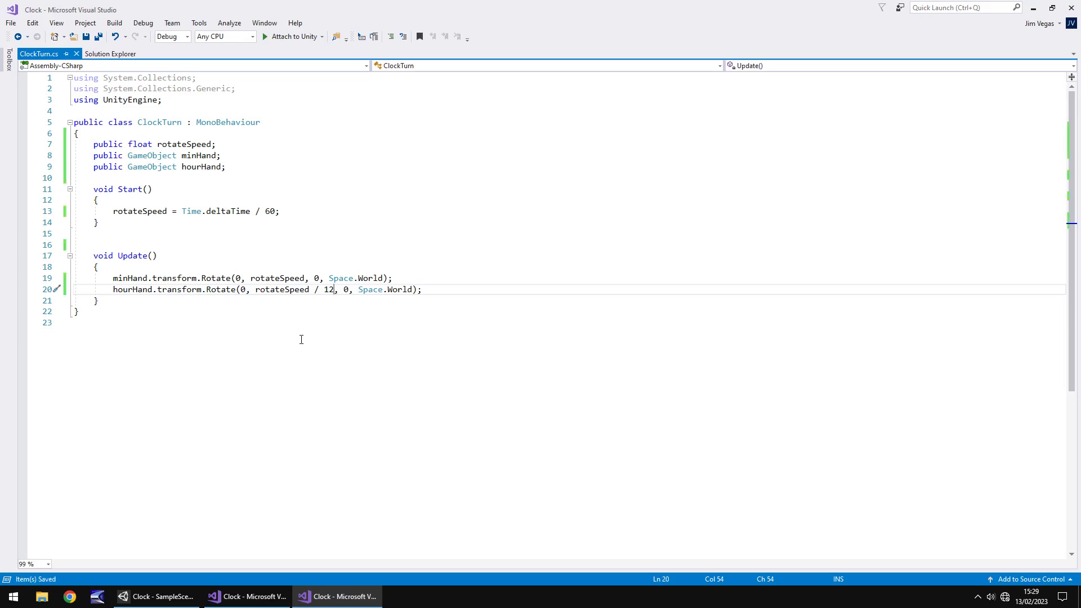
# Switch to Unity and create an empty GameObject in the scene, keeping its default name
pyautogui.click(155, 597)
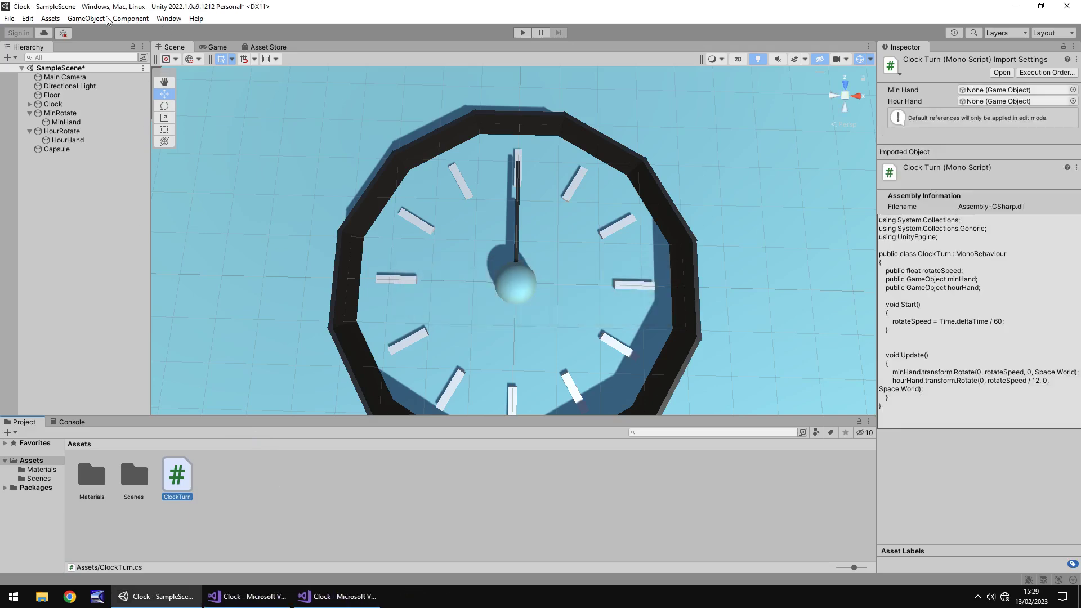
pyautogui.click(86, 18)
pyautogui.click(90, 32)
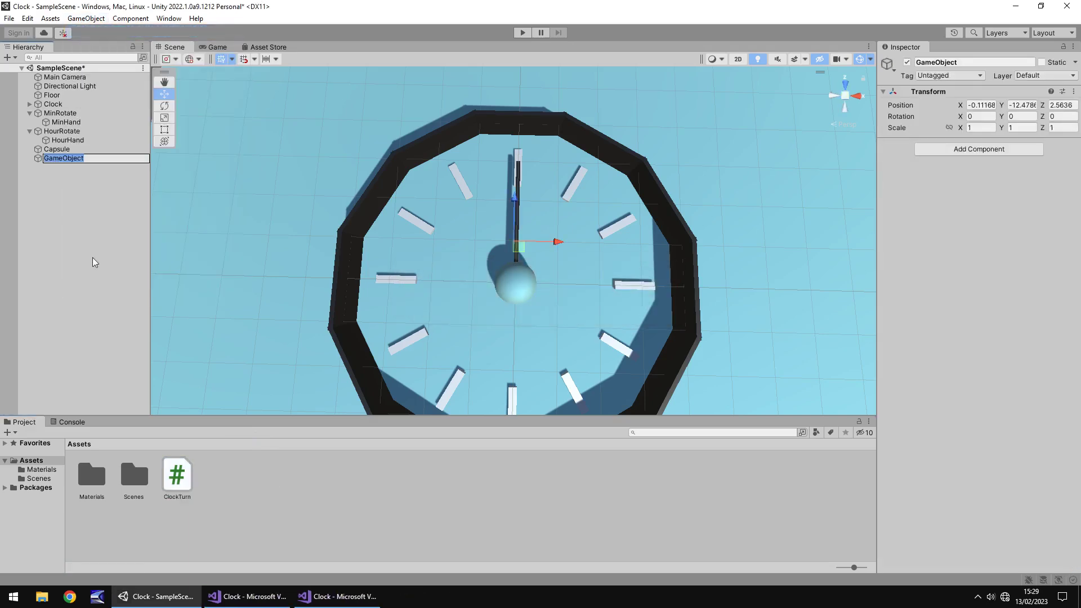
pyautogui.click(84, 297)
# Attach the ClockTurn script to the empty GameObject and assign MinRotate as Min Hand and HourRotate as Hour Hand
pyautogui.moveTo(170, 474); pyautogui.dragTo(63, 161)
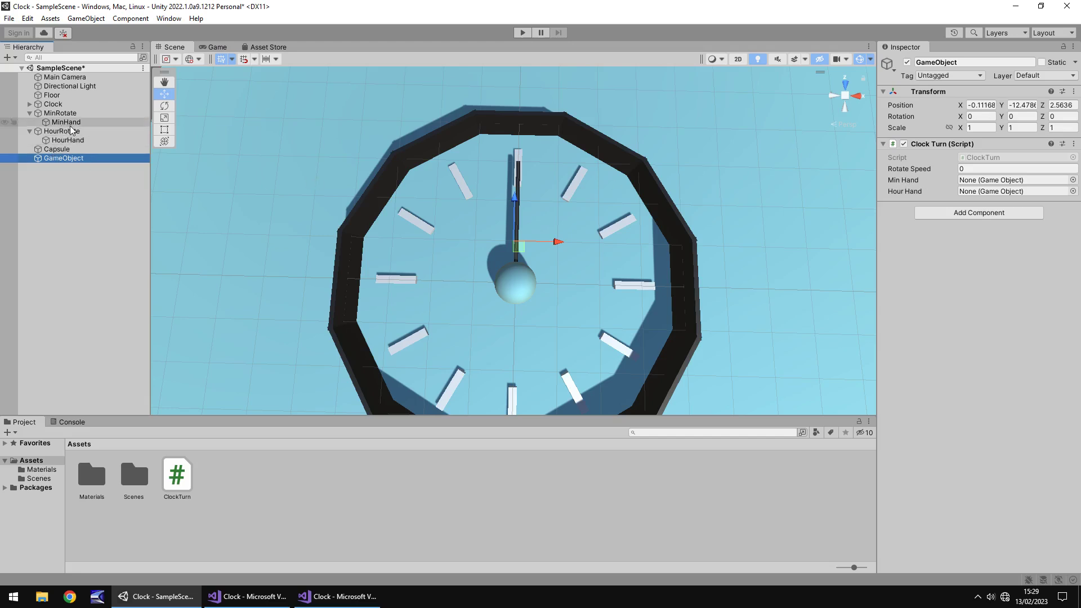
pyautogui.moveTo(64, 121); pyautogui.dragTo(1014, 182)
pyautogui.moveTo(59, 133); pyautogui.dragTo(992, 194)
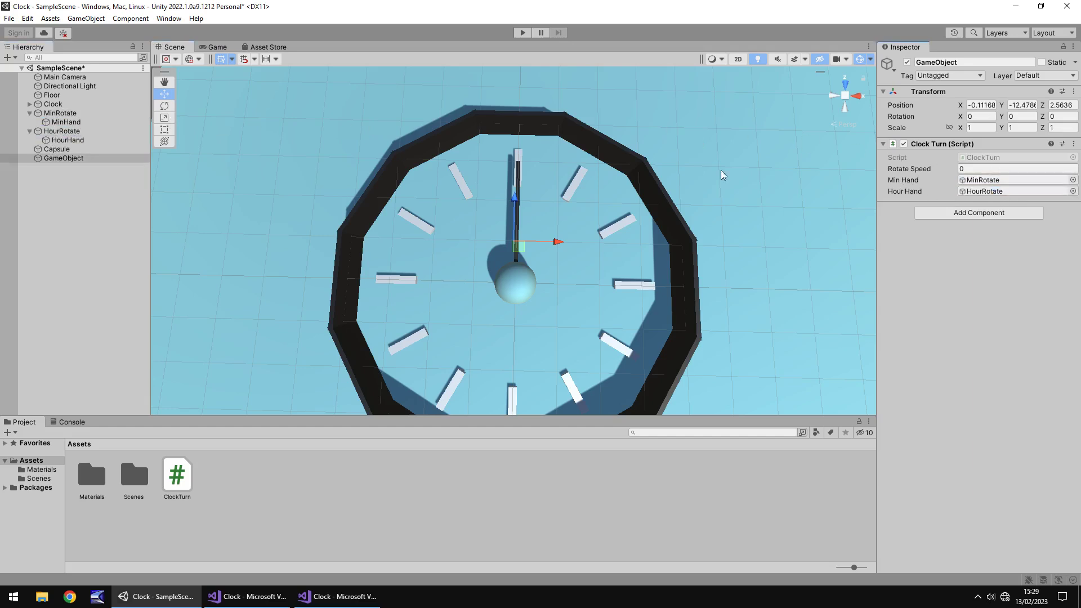
# Test the clock in play mode with Rotate Speed set to 1, and stop playing
pyautogui.click(522, 32)
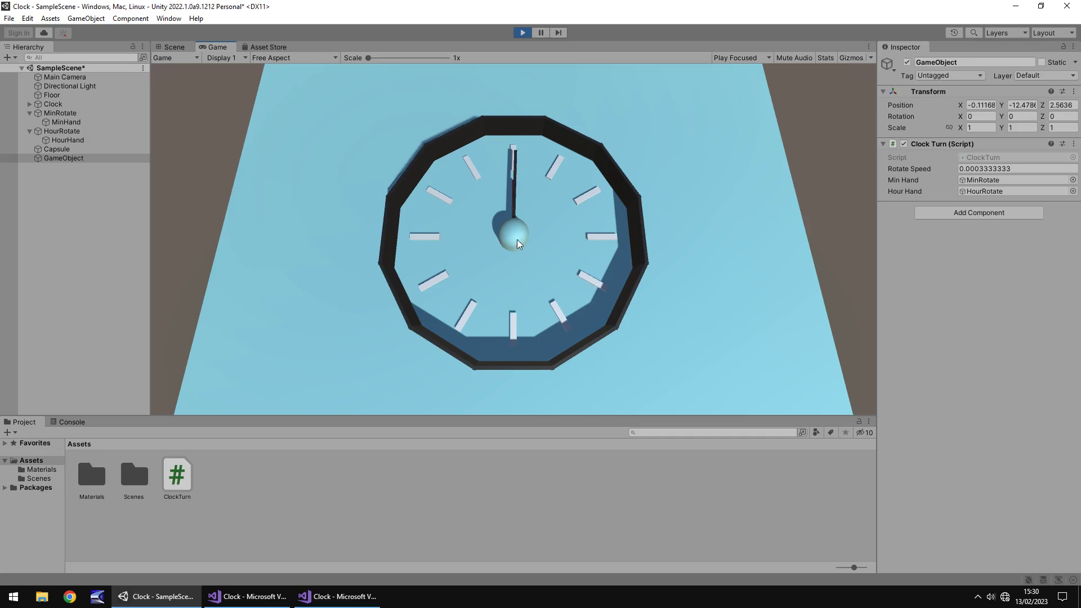
pyautogui.click(926, 170)
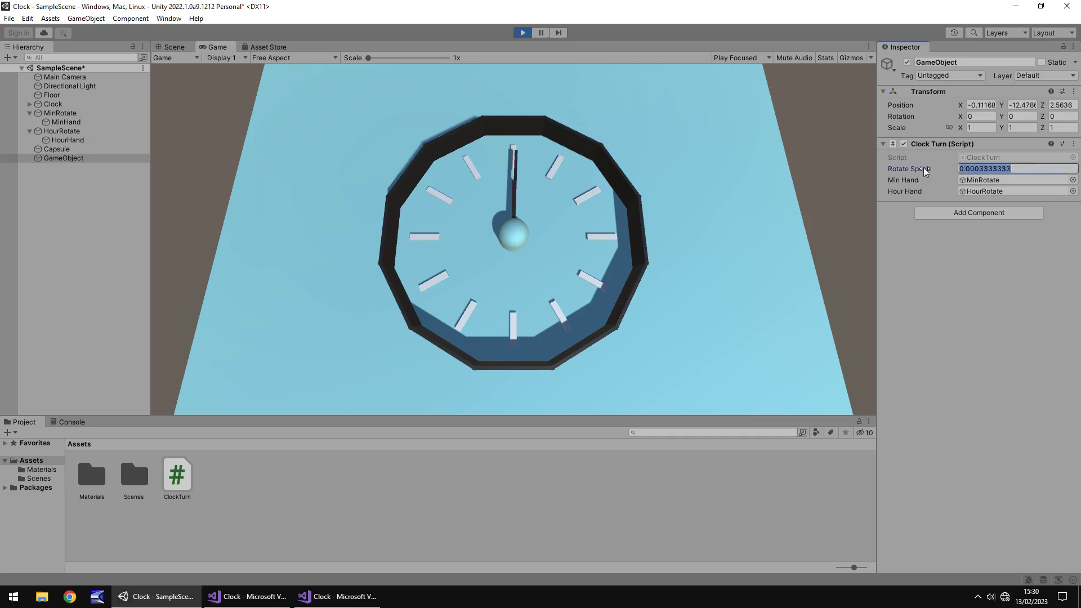
pyautogui.write('1')
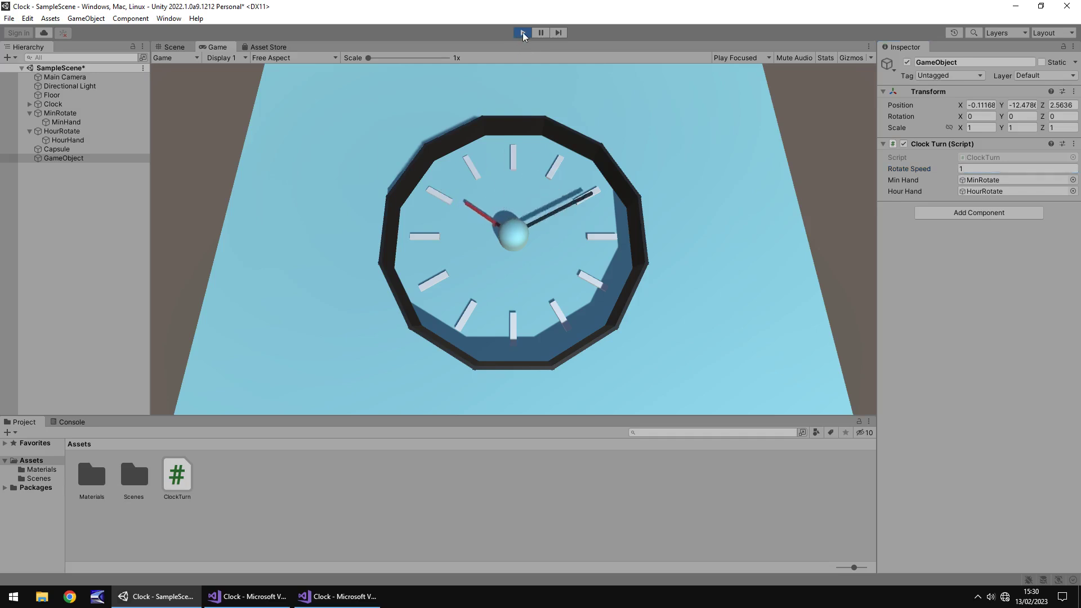
pyautogui.hotkey('ctrl', 'p')
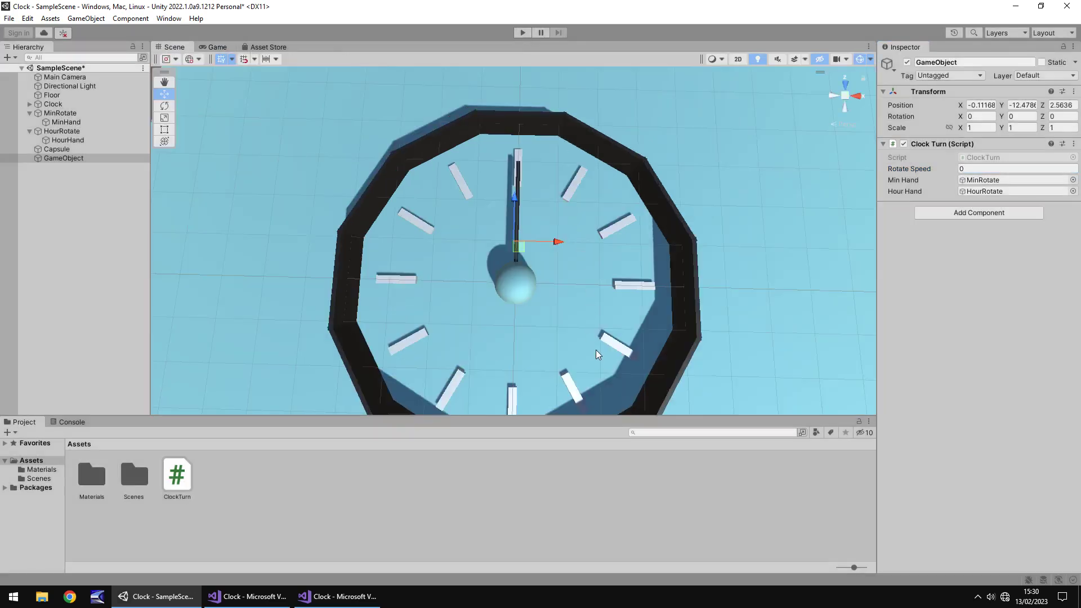